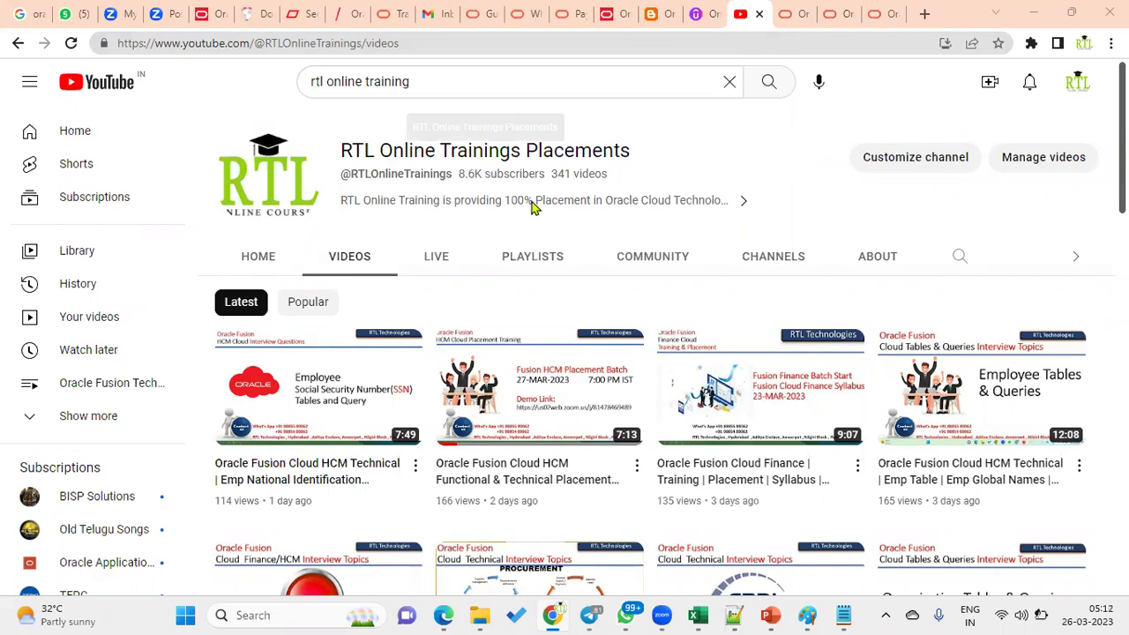
Switch to the Oracle Fusion home page in Microsoft Edge and display it in full screen.
{"action": "left_click", "coordinate": [443, 614]}
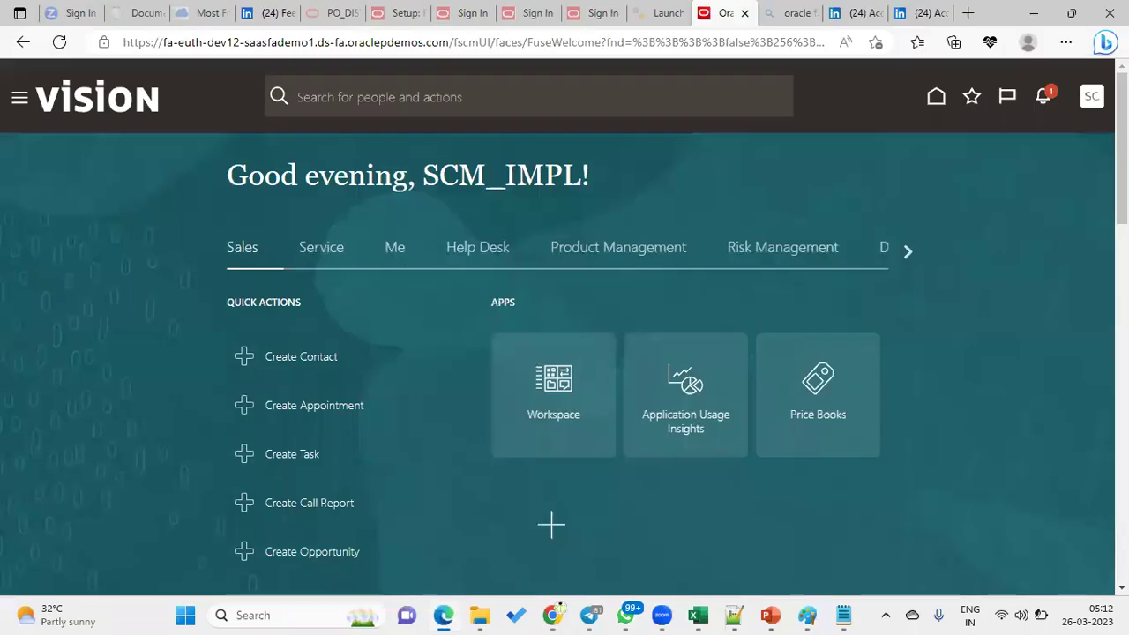
{"action": "left_click", "coordinate": [1066, 42]}
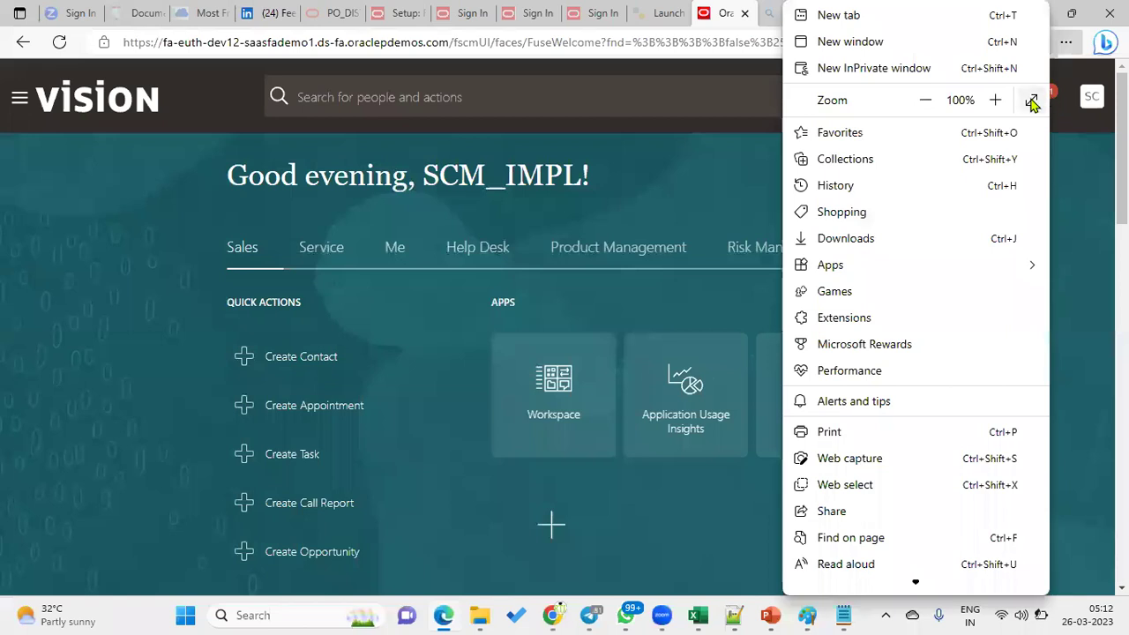
{"action": "left_click", "coordinate": [1029, 99]}
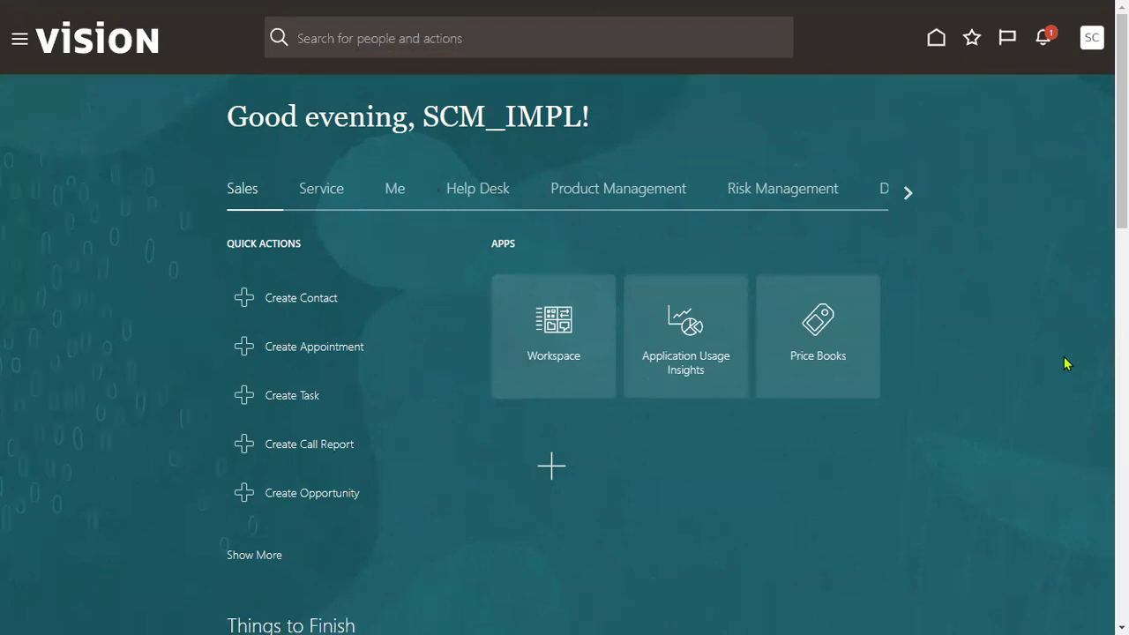
Check the application release in the About This Application details, highlighting the release name, and close them.
{"action": "left_click", "coordinate": [1092, 37]}
{"action": "left_click", "coordinate": [819, 515]}
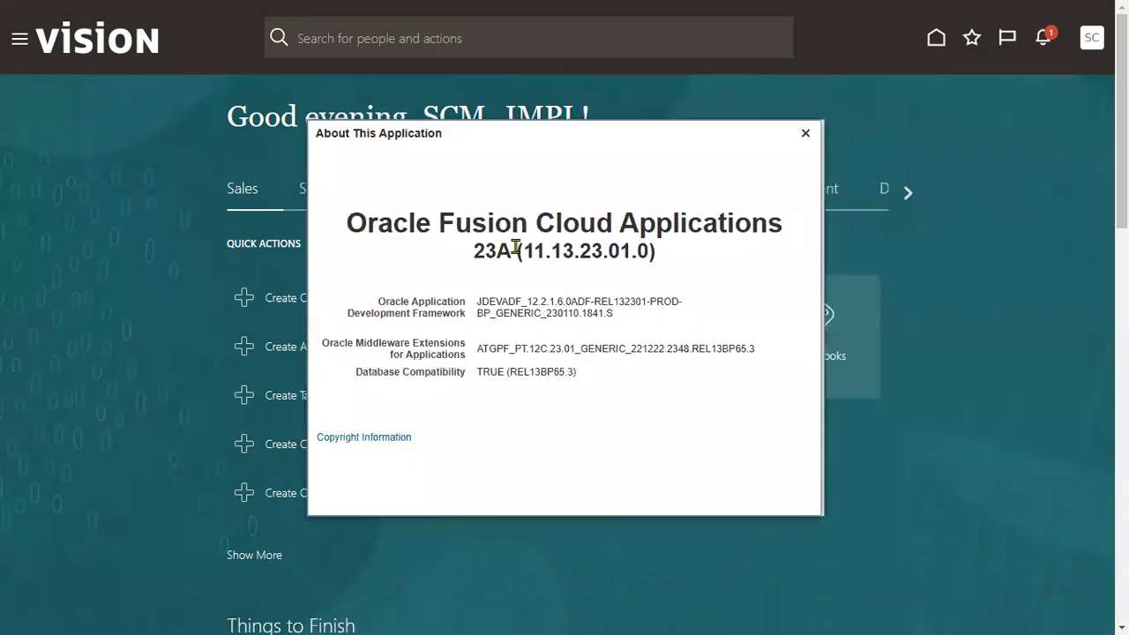
{"action": "left_click_drag", "start_coordinate": [508, 371], "coordinate": [540, 371]}
{"action": "left_click_drag", "start_coordinate": [473, 252], "coordinate": [515, 265]}
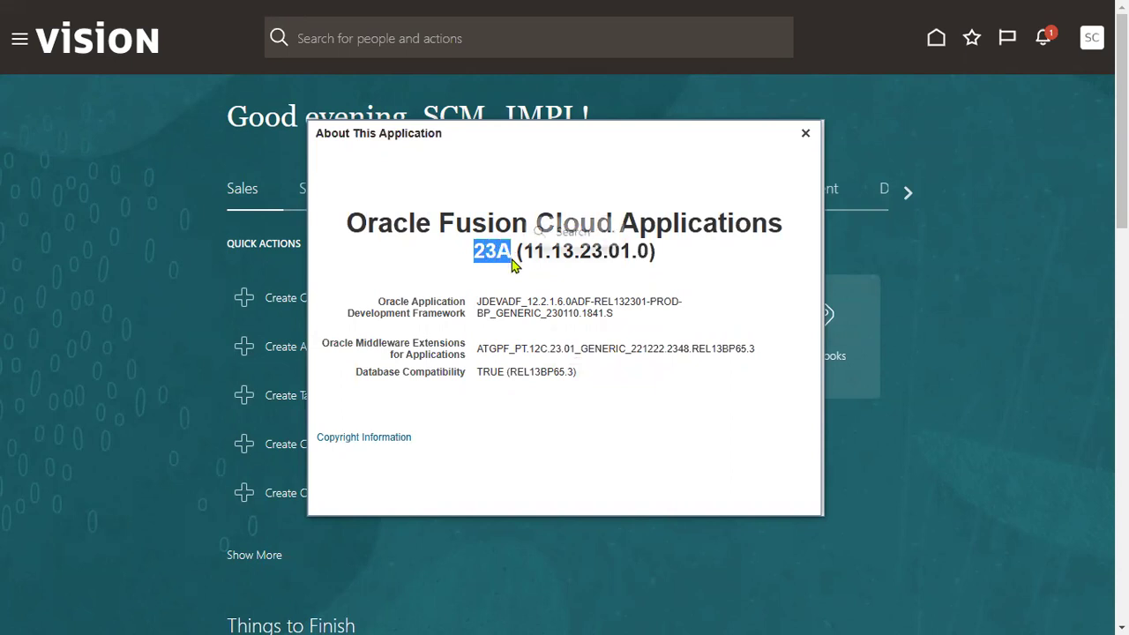
{"action": "left_click", "coordinate": [805, 135]}
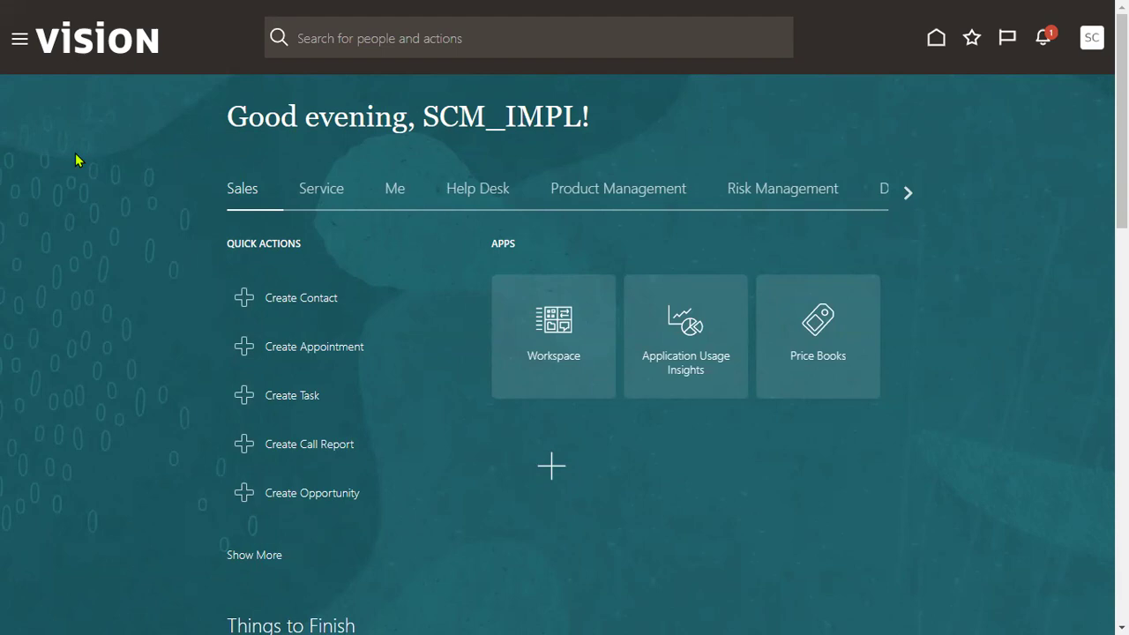
Mark Security Console and Transaction Console among the Tools entries of the navigator, and open the Transaction Console.
{"action": "left_click", "coordinate": [11, 42]}
{"action": "scroll", "coordinate": [182, 444], "scroll_direction": "down", "scroll_amount": 6}
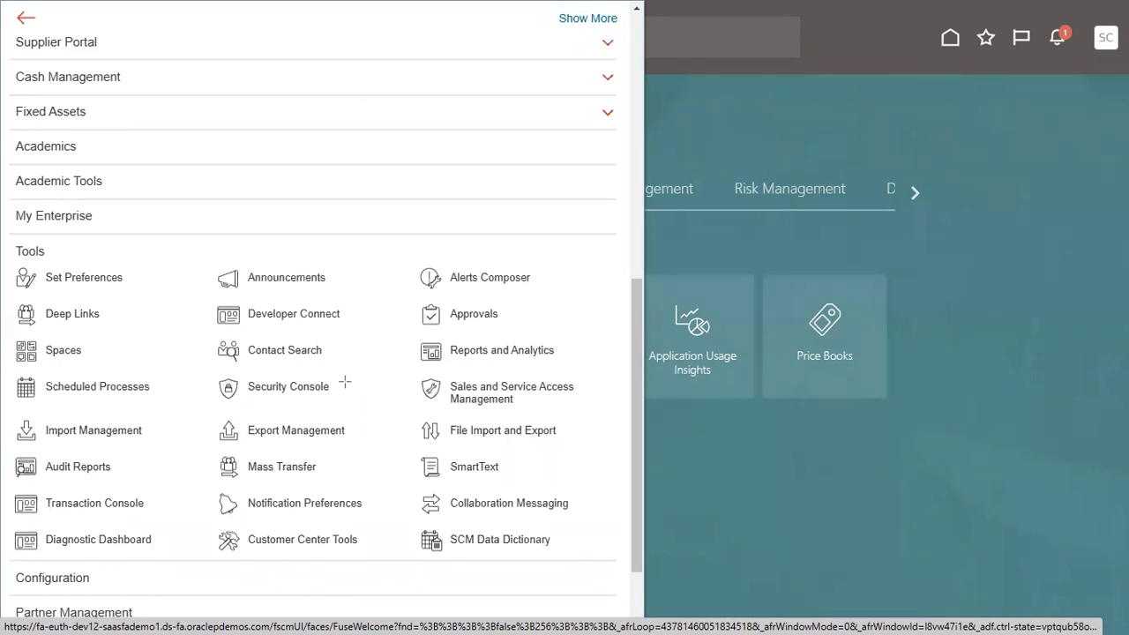
{"action": "left_click_drag", "start_coordinate": [203, 362], "coordinate": [341, 408]}
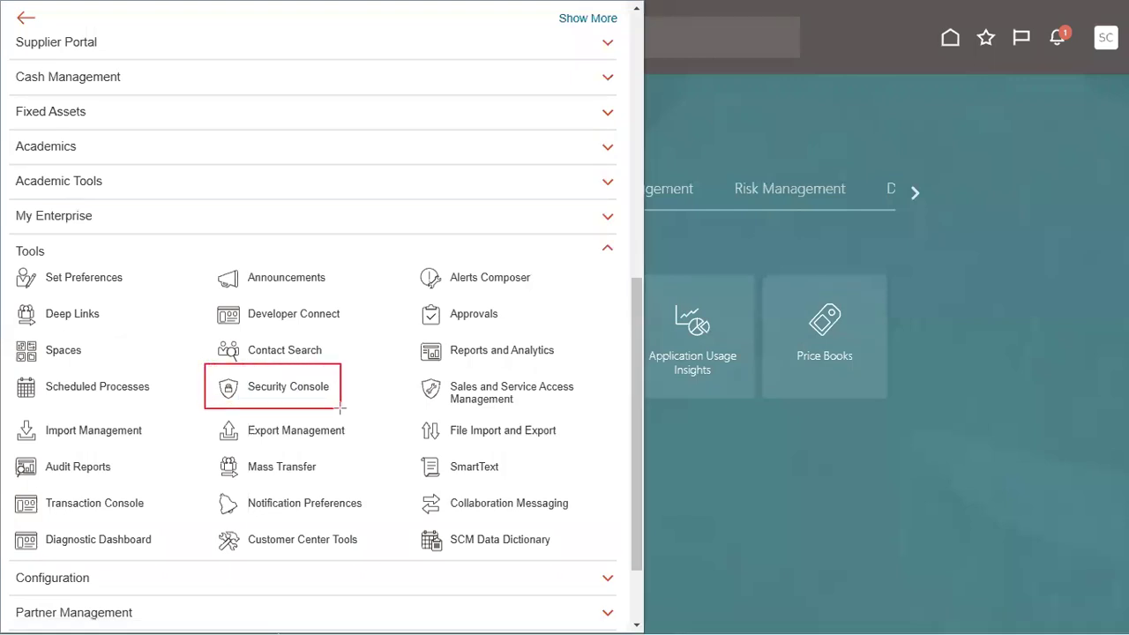
{"action": "mouse_move", "coordinate": [6, 487]}
{"action": "left_mouse_down"}
{"action": "mouse_move", "coordinate": [35, 520]}
{"action": "mouse_move", "coordinate": [157, 524]}
{"action": "left_mouse_up"}
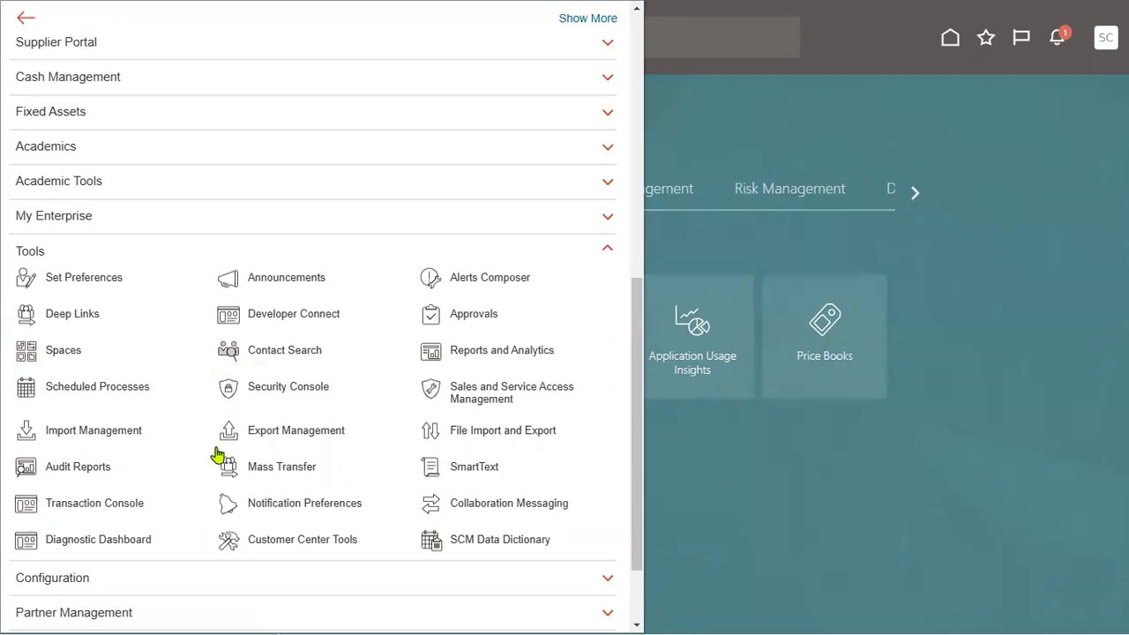
{"action": "left_click", "coordinate": [100, 509]}
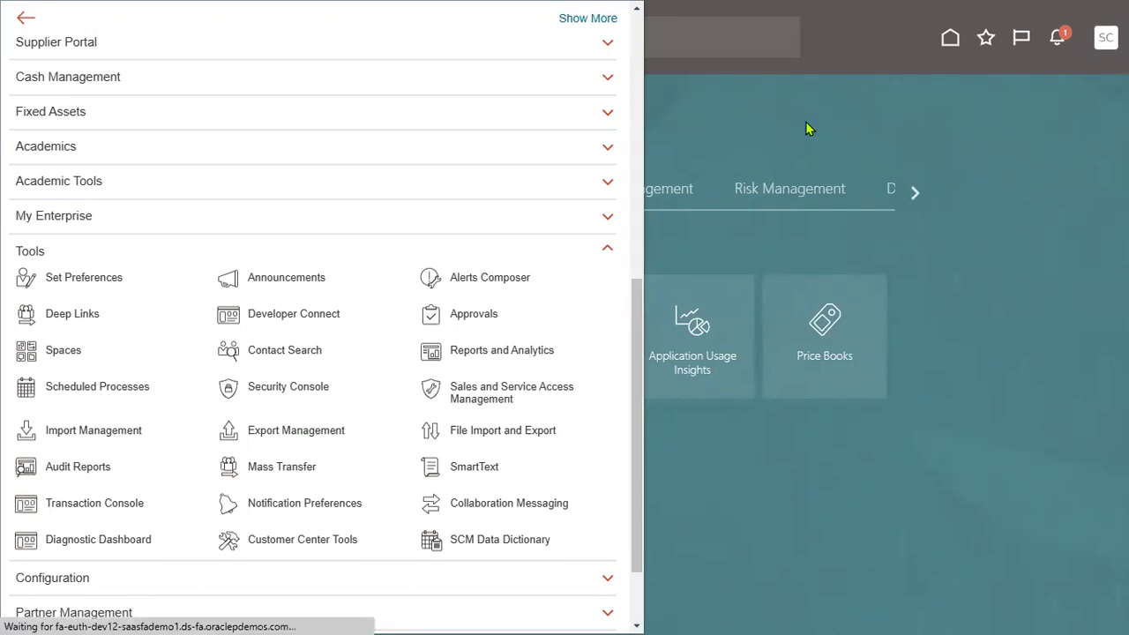
Highlight "ARCHIVE PROCESS" in the first line of the Notepad++ enhancement list and return to the Transaction Console in Edge.
{"action": "key", "text": "alt+Tab"}
{"action": "key", "text": "alt+Tab"}
{"action": "key", "text": "alt+Tab"}
{"action": "key", "text": "alt+Tab"}
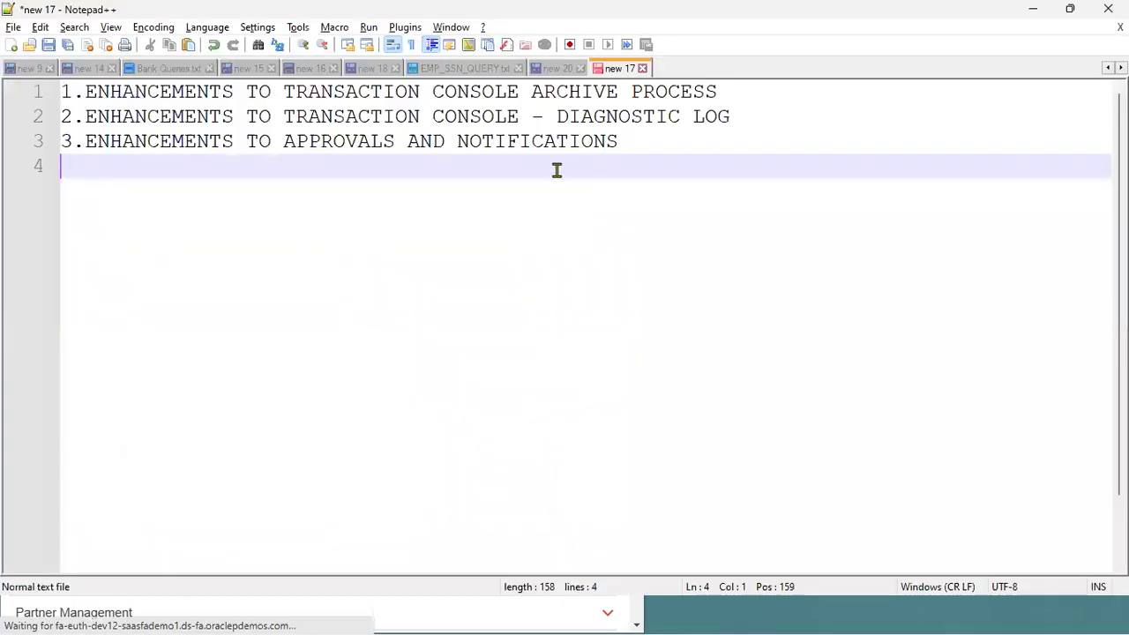
{"action": "left_click_drag", "start_coordinate": [529, 92], "coordinate": [725, 92]}
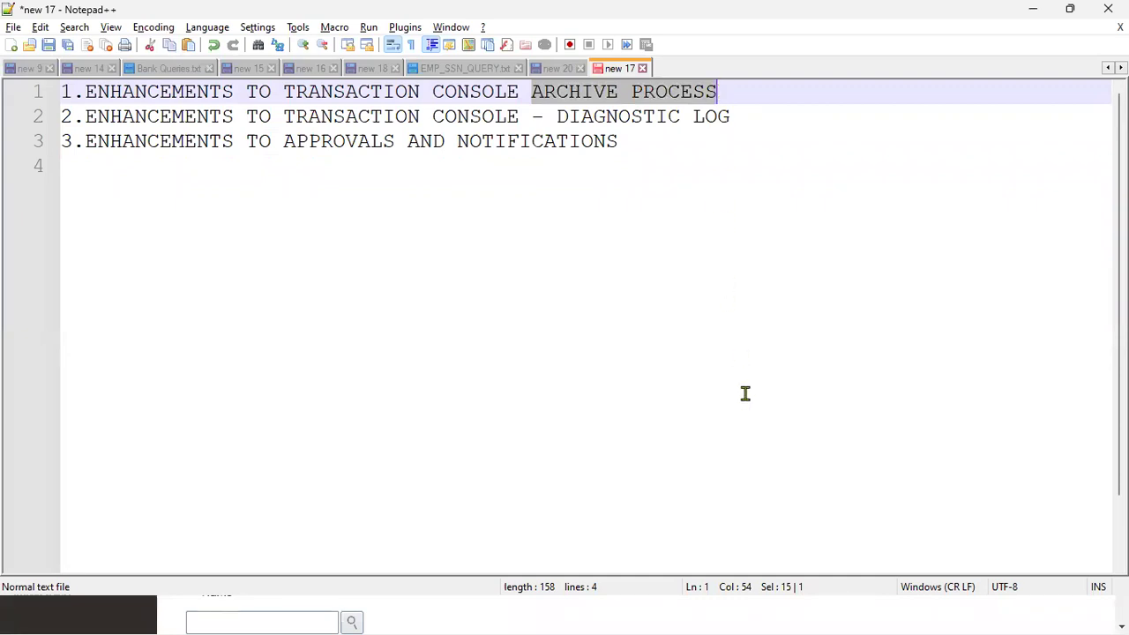
{"action": "key", "text": "alt+Tab"}
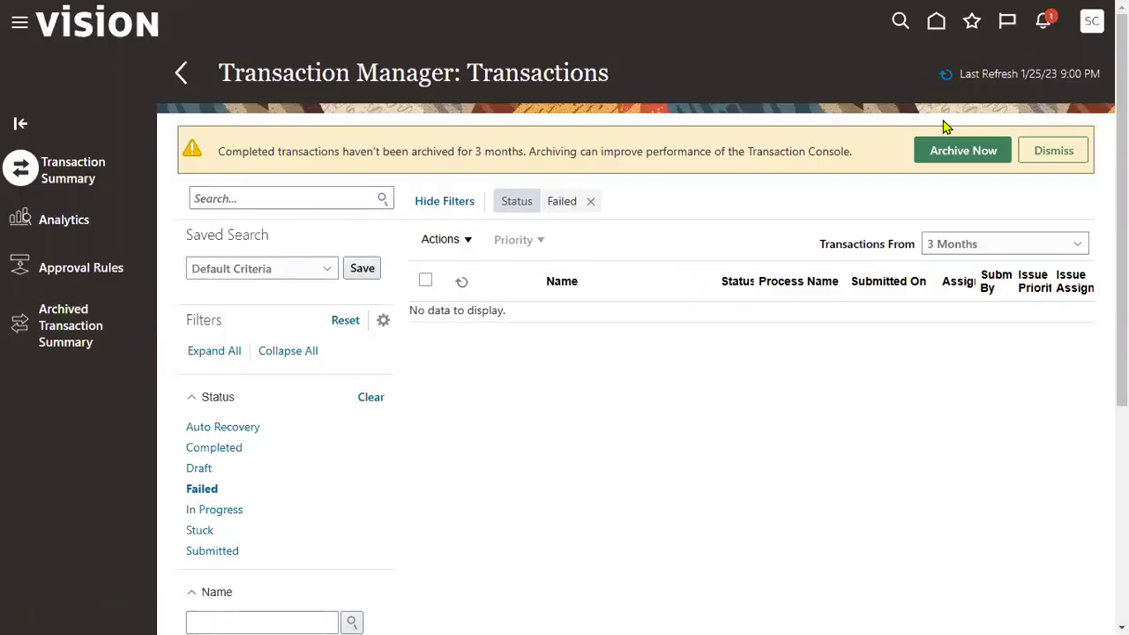
Examine the notice about unarchived completed transactions and the period options available for Transactions From.
{"action": "left_click_drag", "start_coordinate": [219, 151], "coordinate": [832, 154]}
{"action": "left_click", "coordinate": [547, 157]}
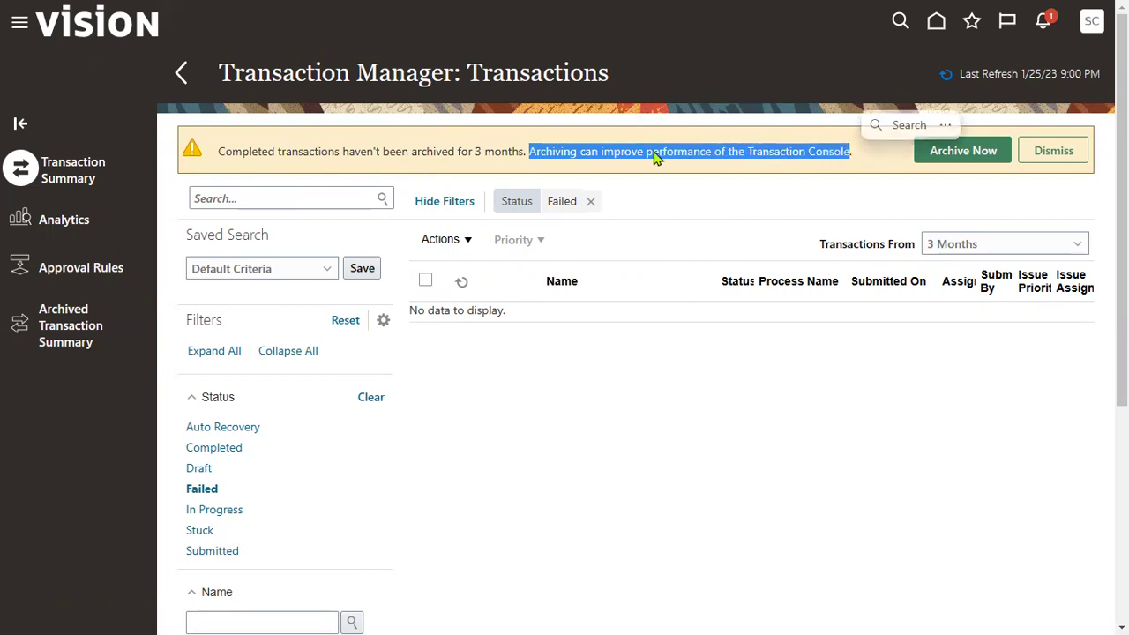
{"action": "left_click", "coordinate": [520, 146]}
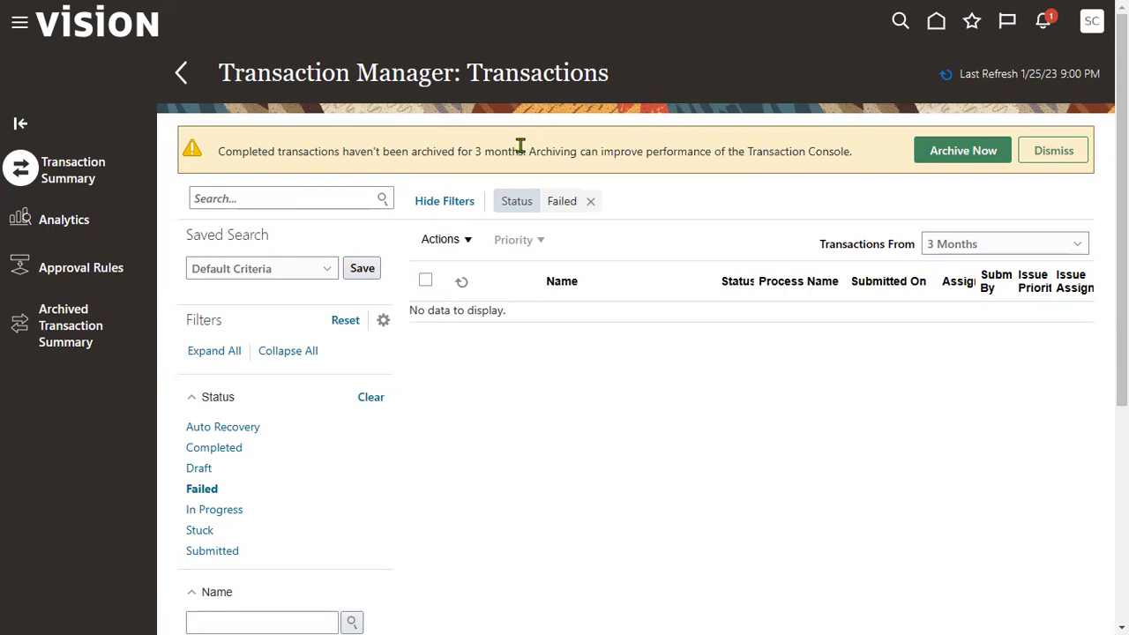
{"action": "left_click", "coordinate": [996, 247]}
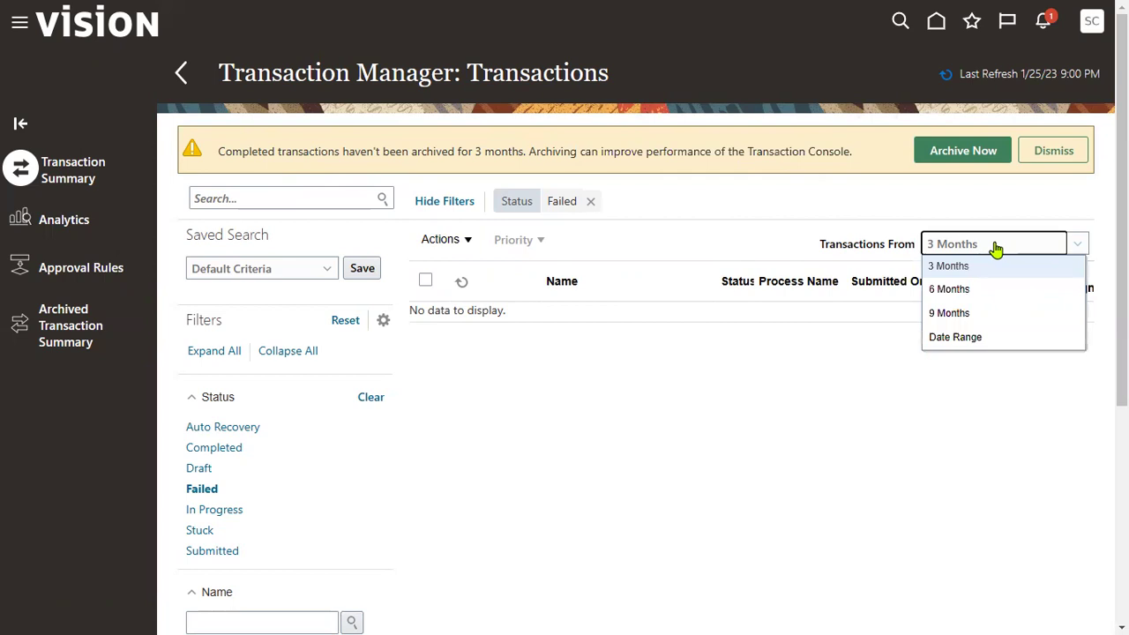
{"action": "left_click", "coordinate": [421, 157]}
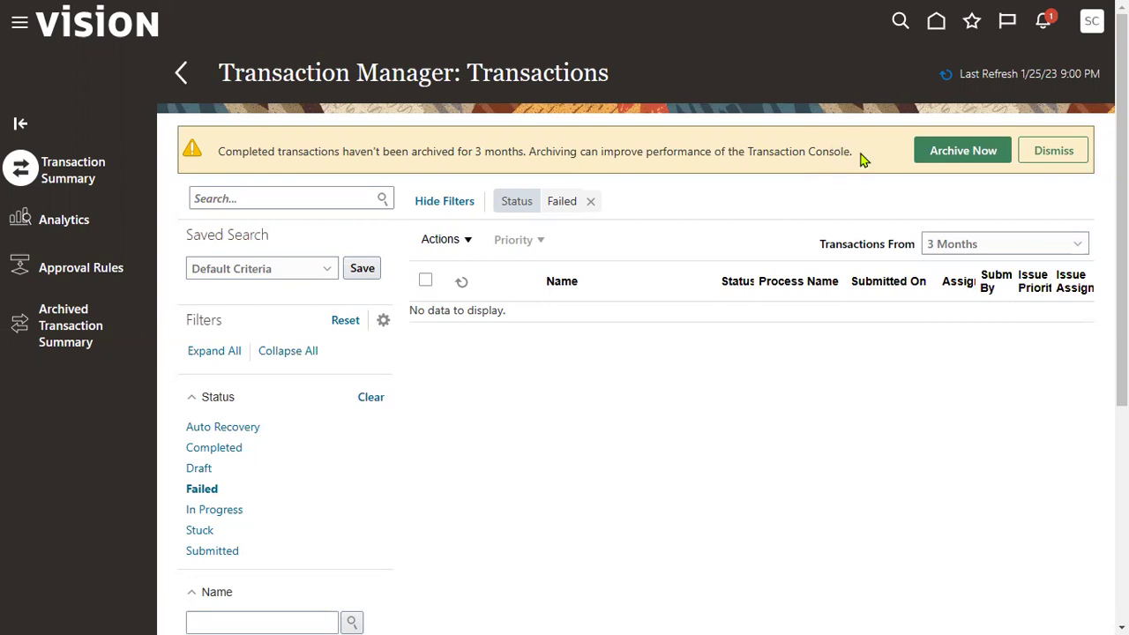
Submit the archiving of completed transactions from the notice, highlight the process ID and acknowledge the confirmation.
{"action": "left_click", "coordinate": [963, 156]}
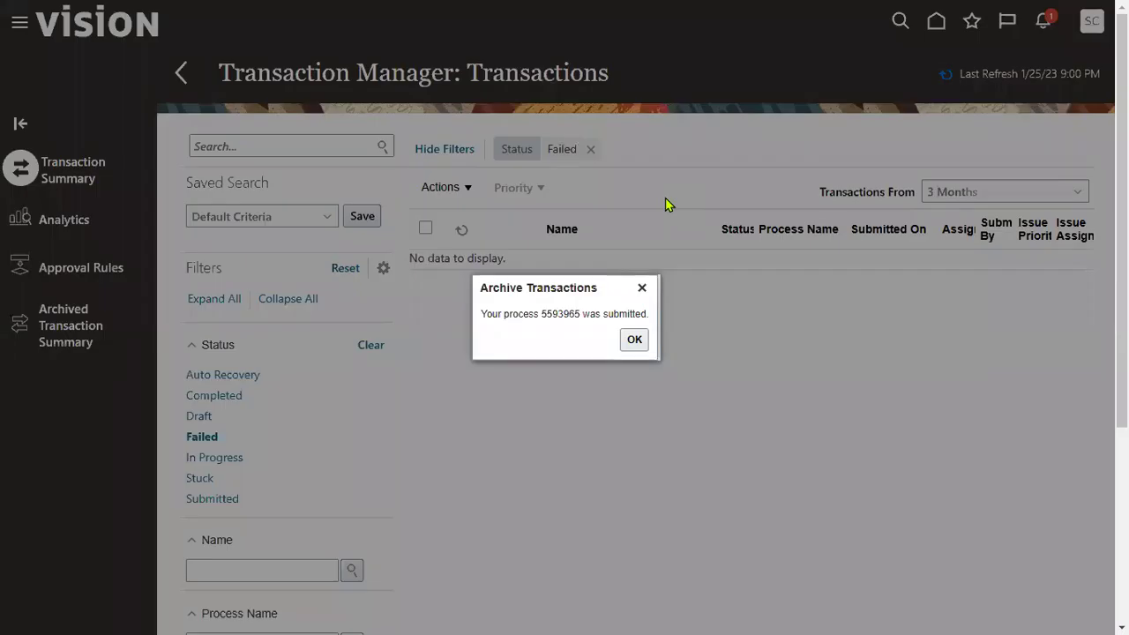
{"action": "left_click_drag", "start_coordinate": [541, 314], "coordinate": [581, 315]}
{"action": "left_click", "coordinate": [565, 320]}
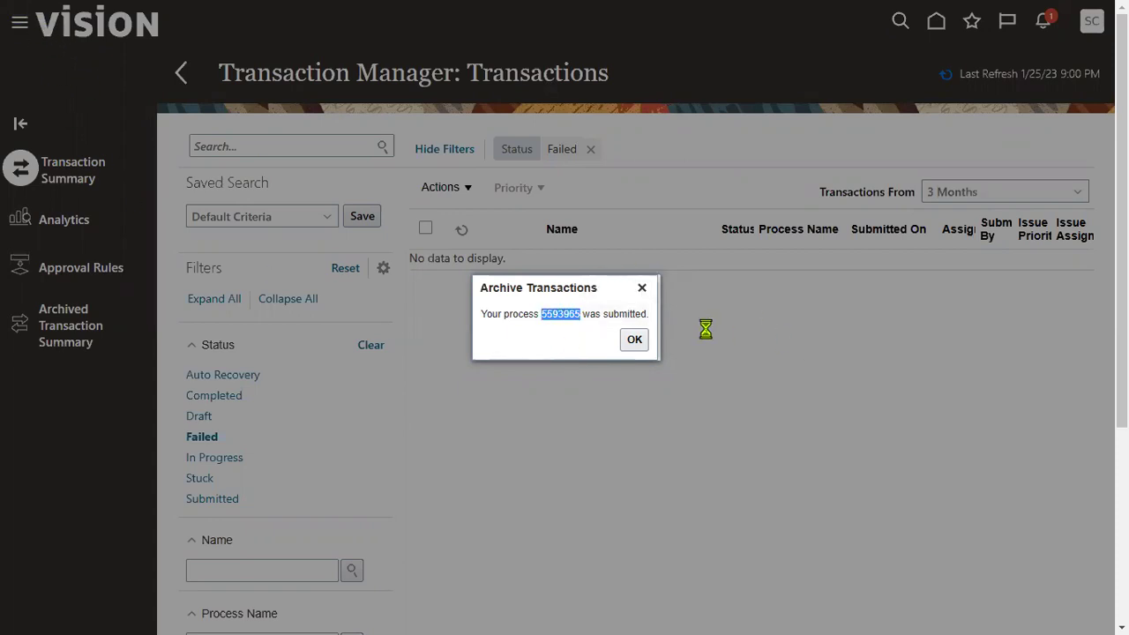
{"action": "left_click", "coordinate": [633, 342]}
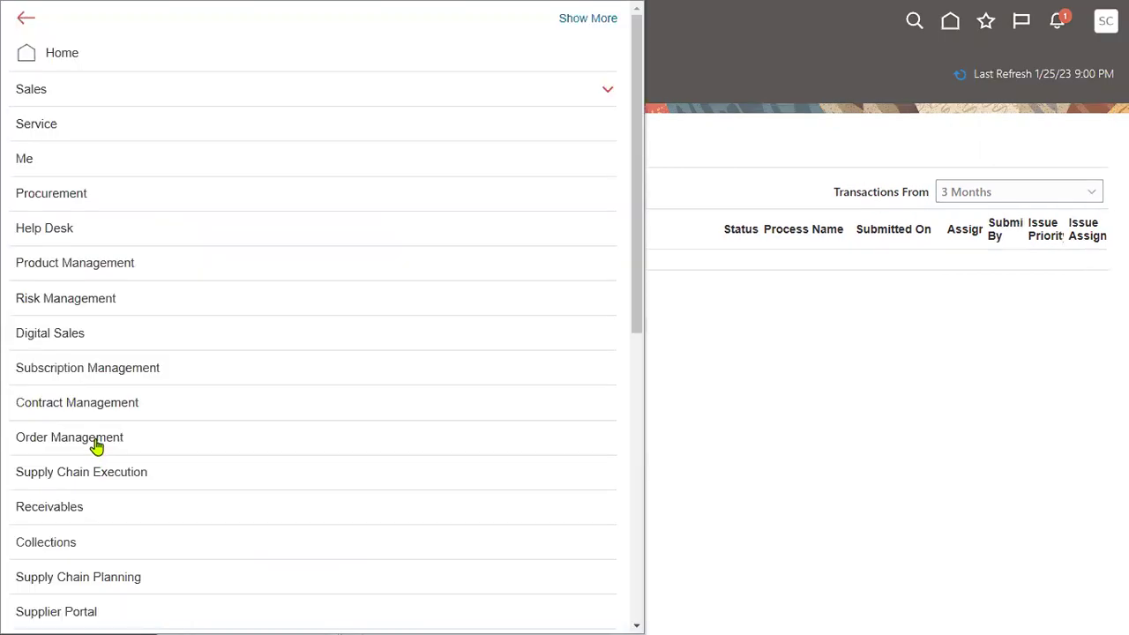
Open Scheduled Processes and display the details of the Archive Transaction Console Completed Transactions process.
{"action": "scroll", "coordinate": [93, 446], "scroll_direction": "down", "scroll_amount": 6}
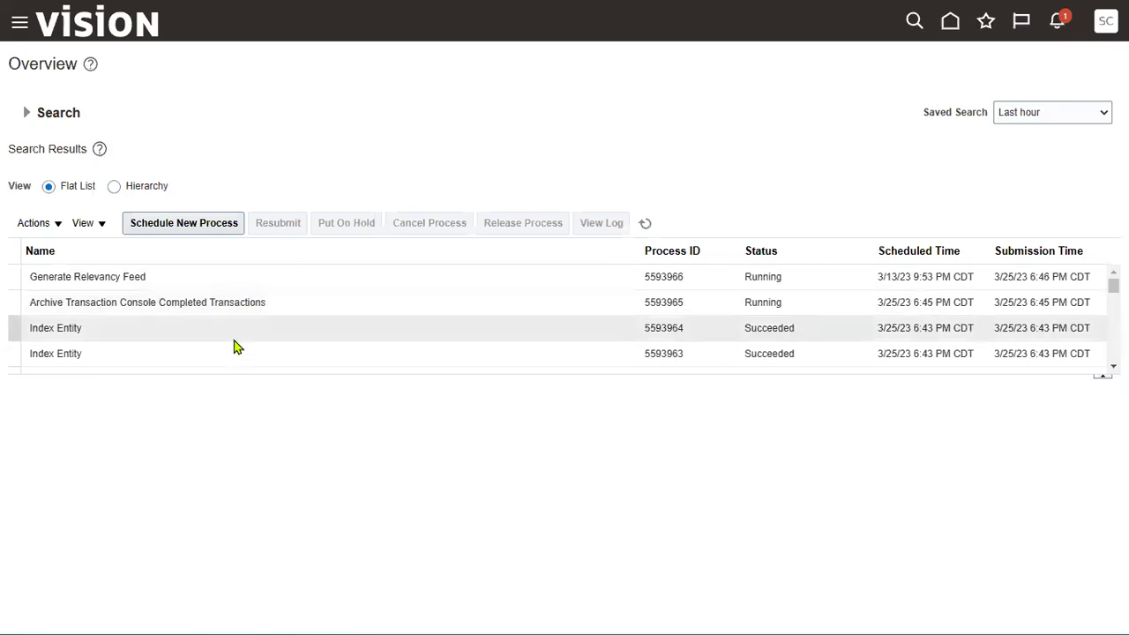
{"action": "left_click", "coordinate": [225, 304]}
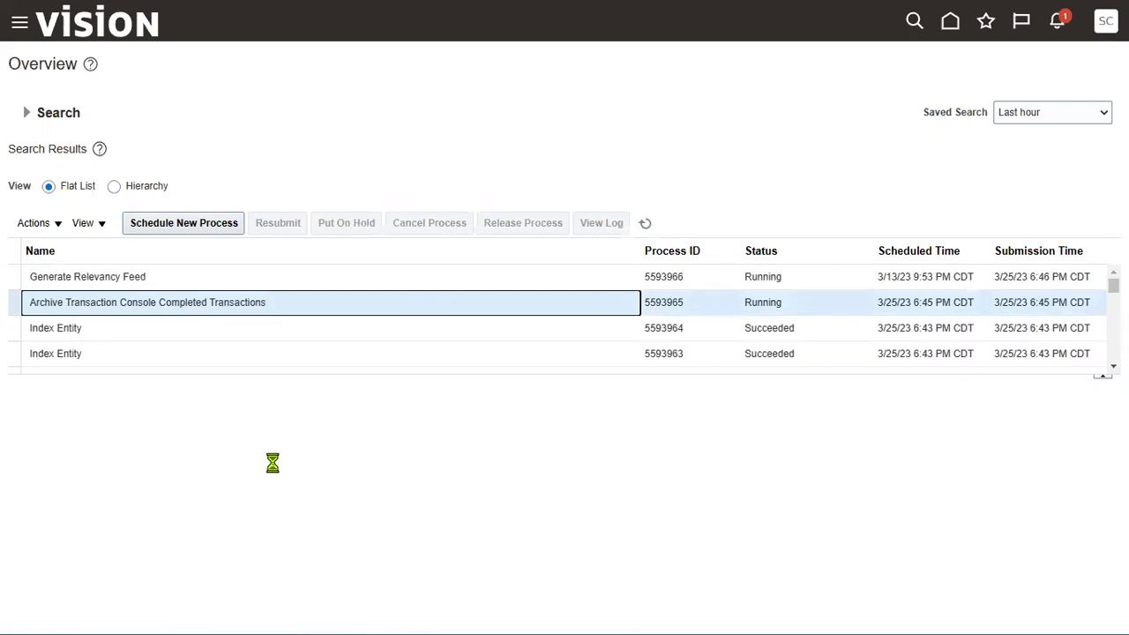
Highlight "DIAGNOSTIC LOG" in the second line of the Notepad++ enhancement list and return to Scheduled Processes in Edge.
{"action": "key", "text": "alt+Tab"}
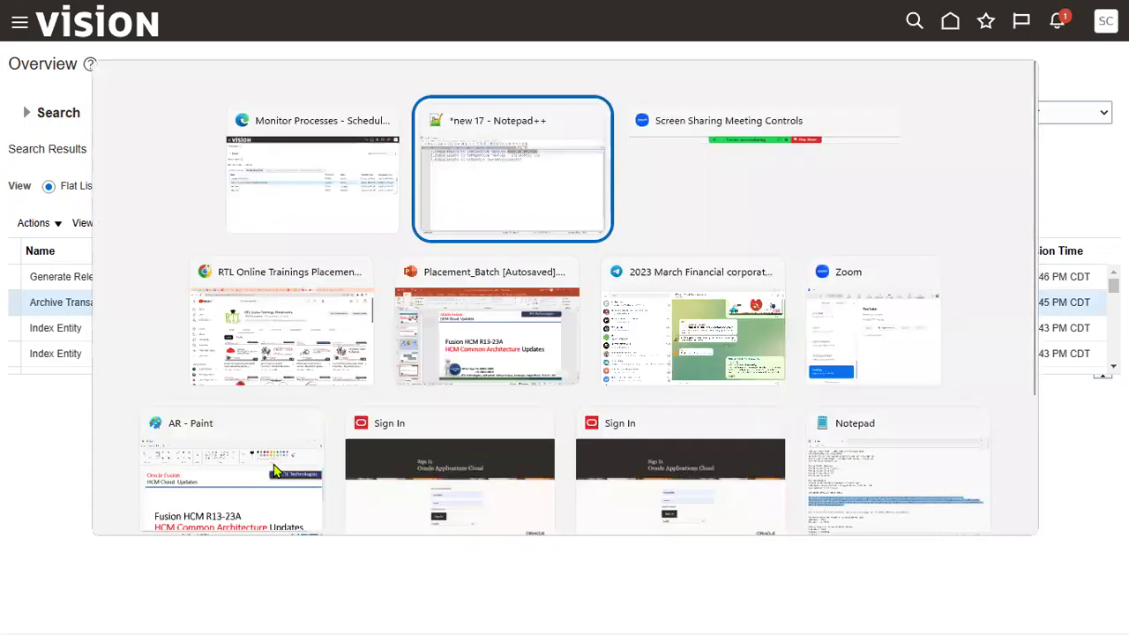
{"action": "left_click_drag", "start_coordinate": [556, 116], "coordinate": [723, 136]}
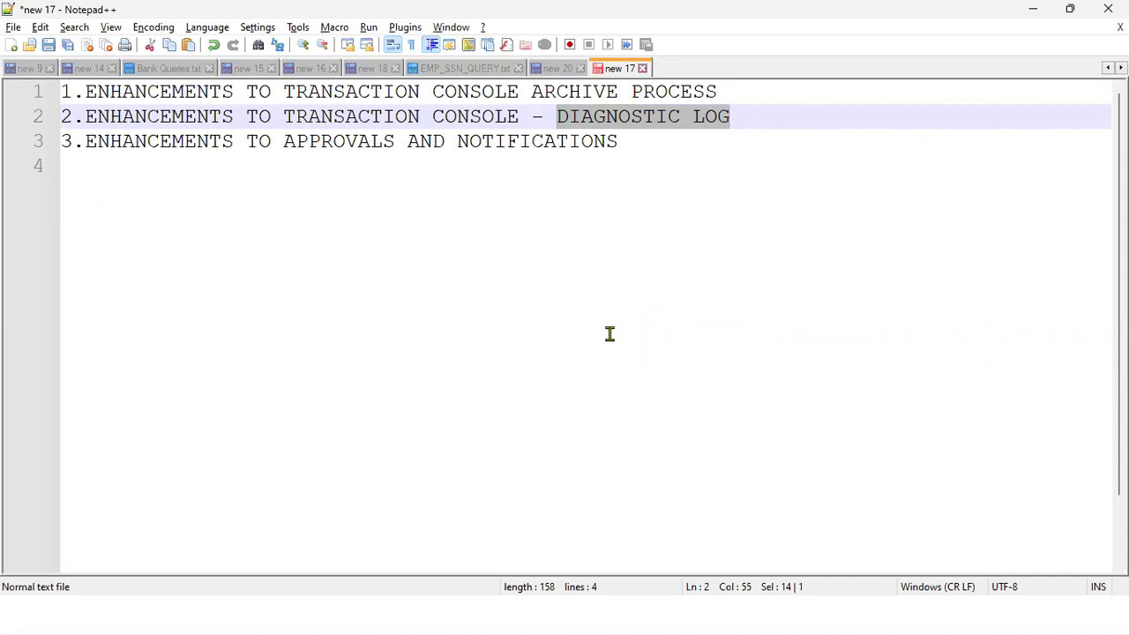
{"action": "key", "text": "alt+Tab"}
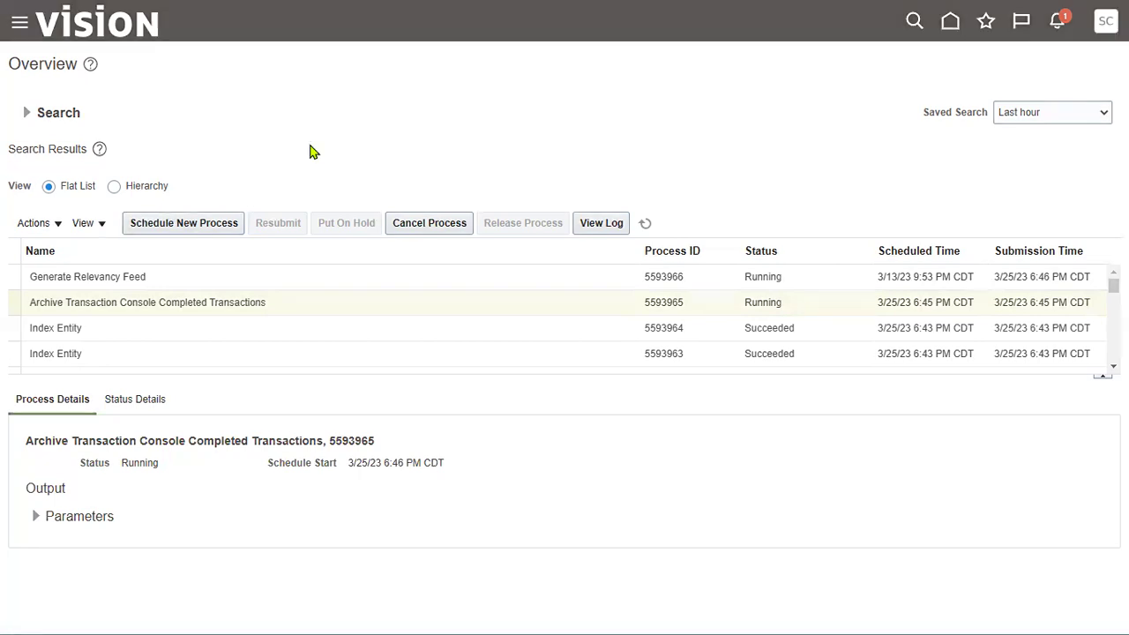
Reopen the Transaction Console, remove the Failed status filter and open the topmost requisition submitted on 1/17/23.
{"action": "scroll", "coordinate": [247, 433], "scroll_direction": "down", "scroll_amount": 6}
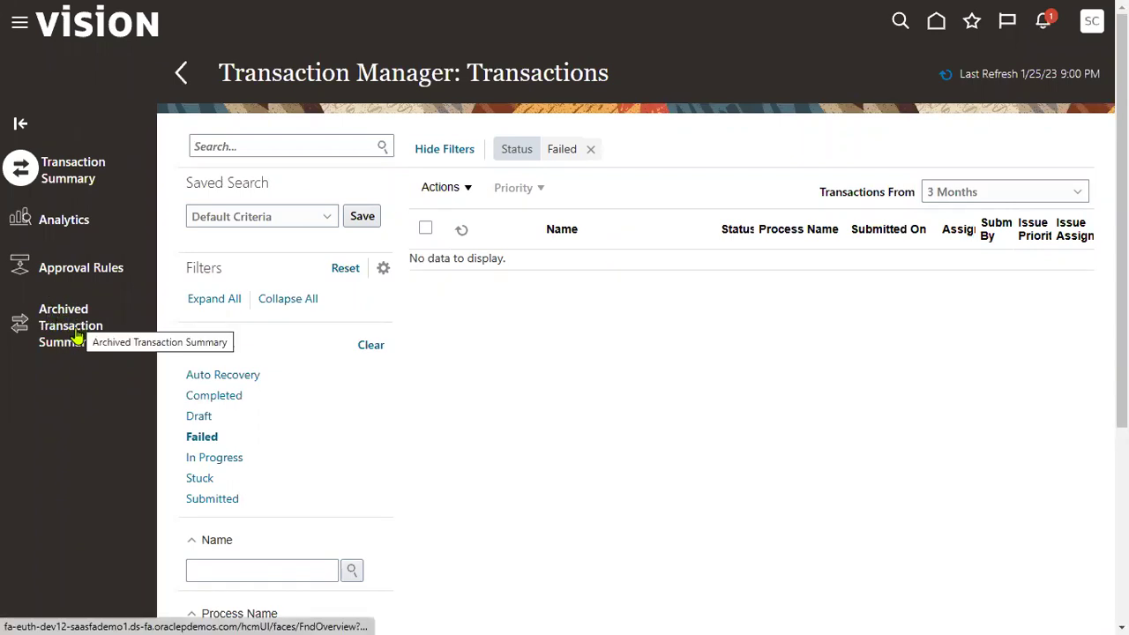
{"action": "left_click", "coordinate": [591, 150]}
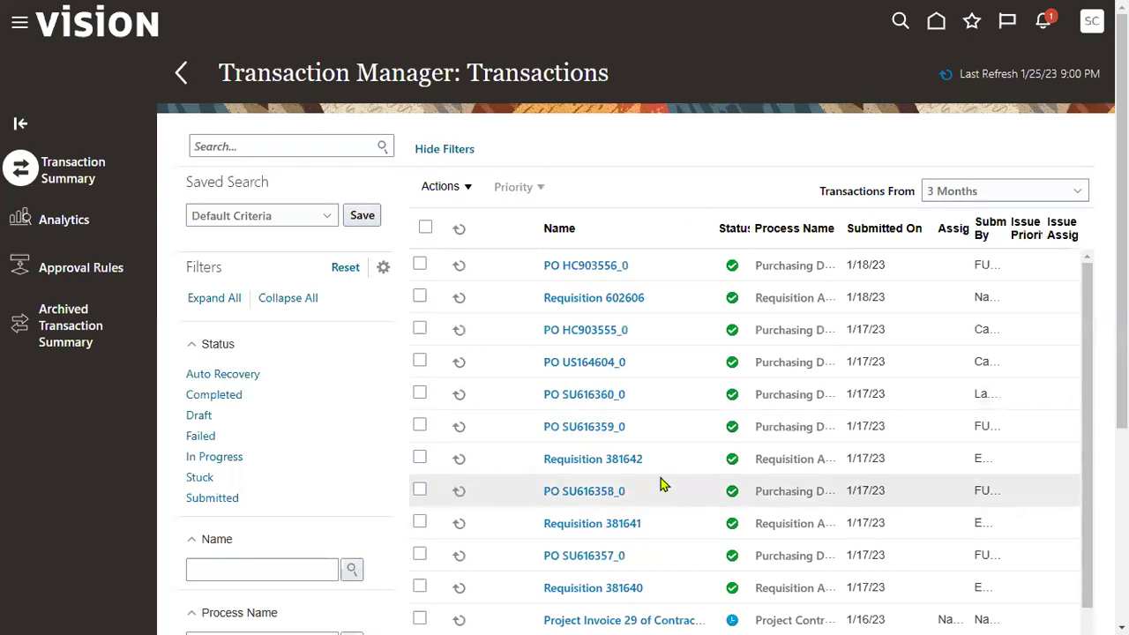
{"action": "left_click", "coordinate": [608, 465]}
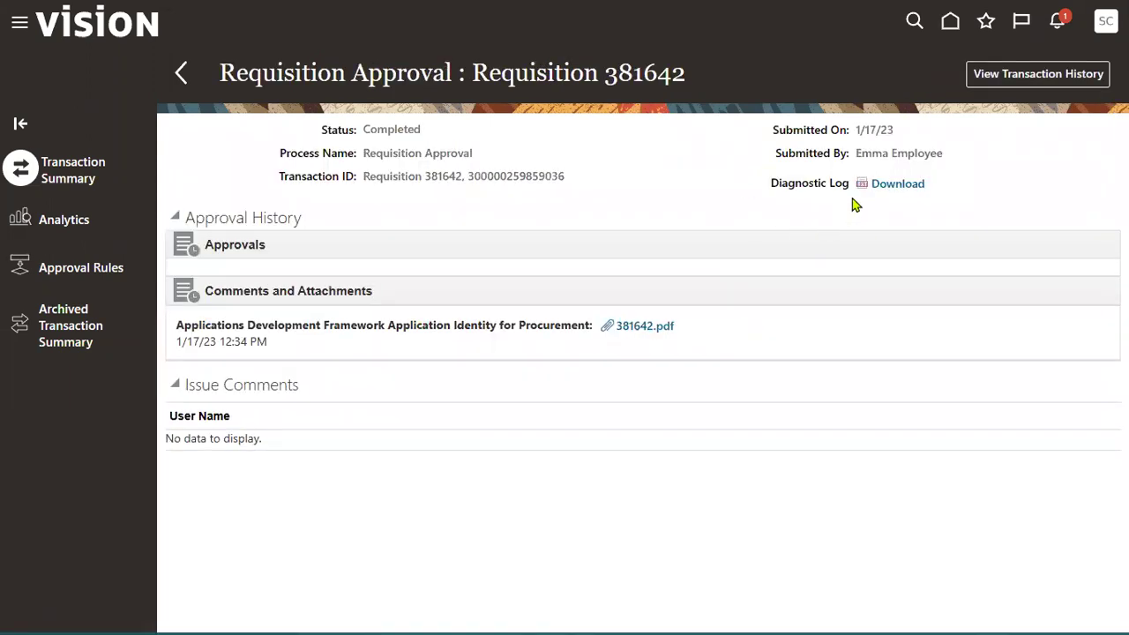
Highlight the Diagnostic Log label in the requisition approval details and download the diagnostic log.
{"action": "left_click_drag", "start_coordinate": [773, 189], "coordinate": [843, 197]}
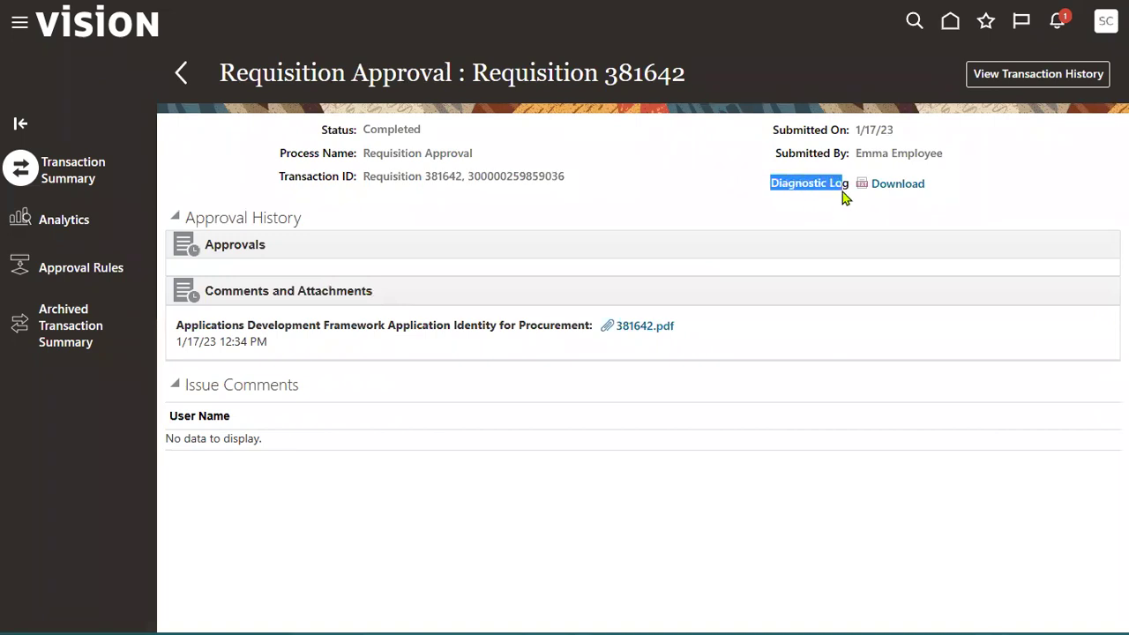
{"action": "left_click", "coordinate": [693, 207]}
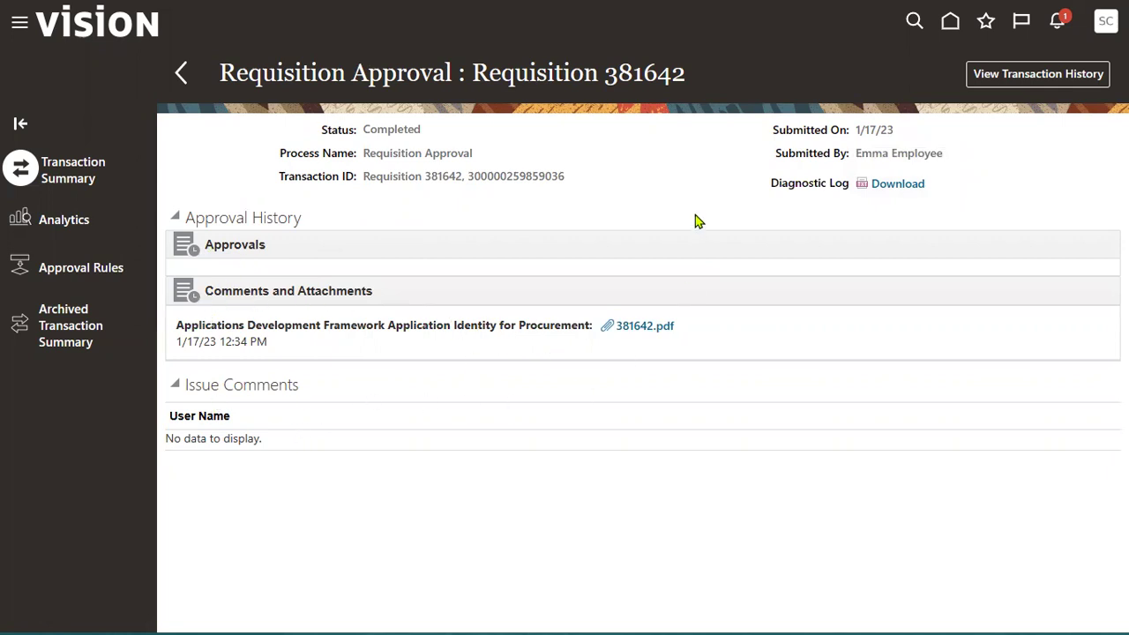
{"action": "left_click", "coordinate": [898, 187]}
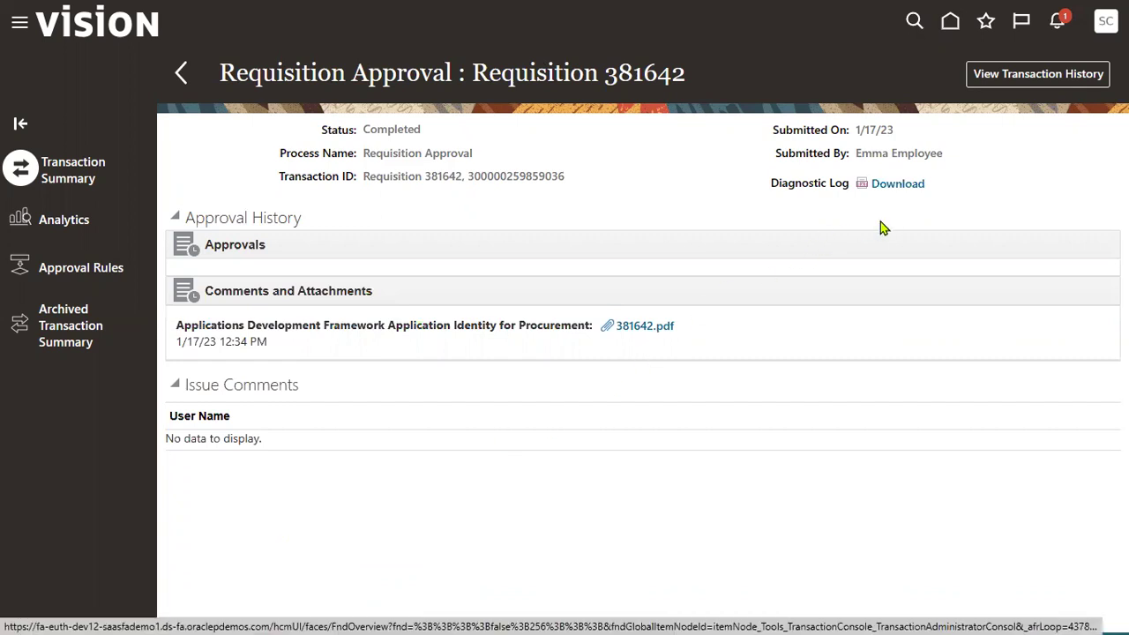
{"action": "left_click", "coordinate": [890, 186]}
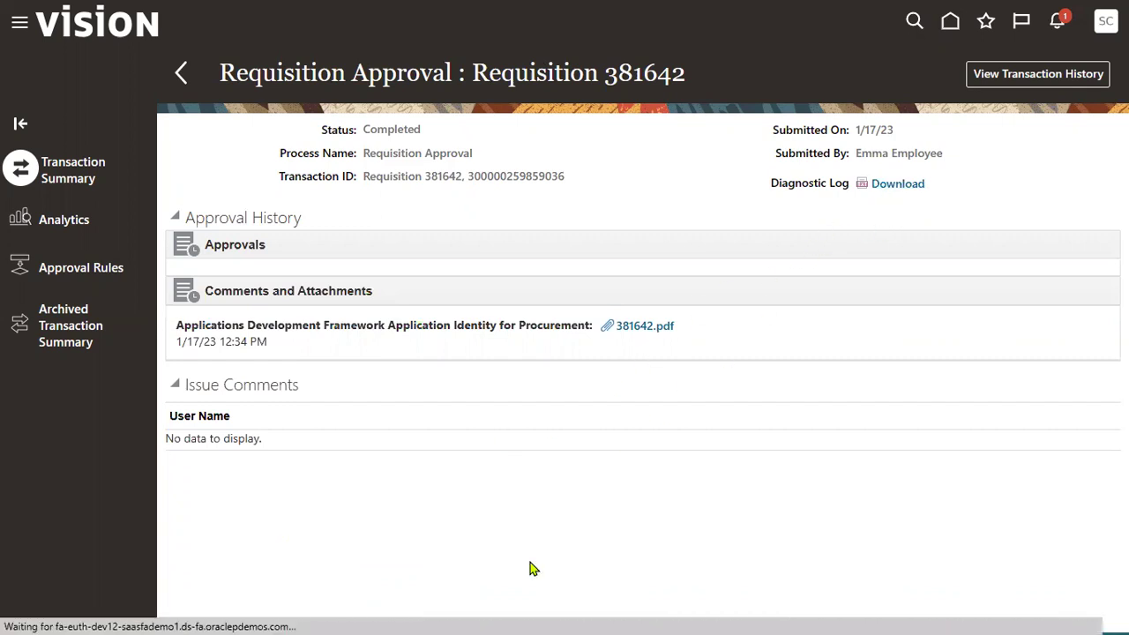
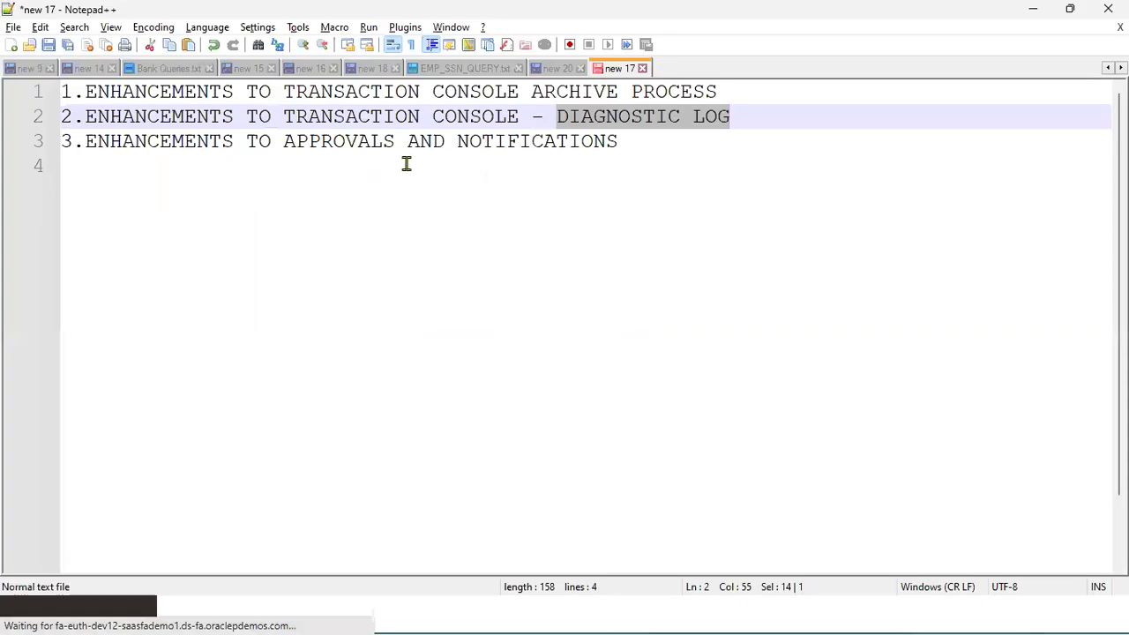
Highlight "APPROVALS AND NOTIFICATIONS" in the third line of the Notepad++ enhancement list and return to the requisition in Edge.
{"action": "left_click_drag", "start_coordinate": [289, 139], "coordinate": [608, 155]}
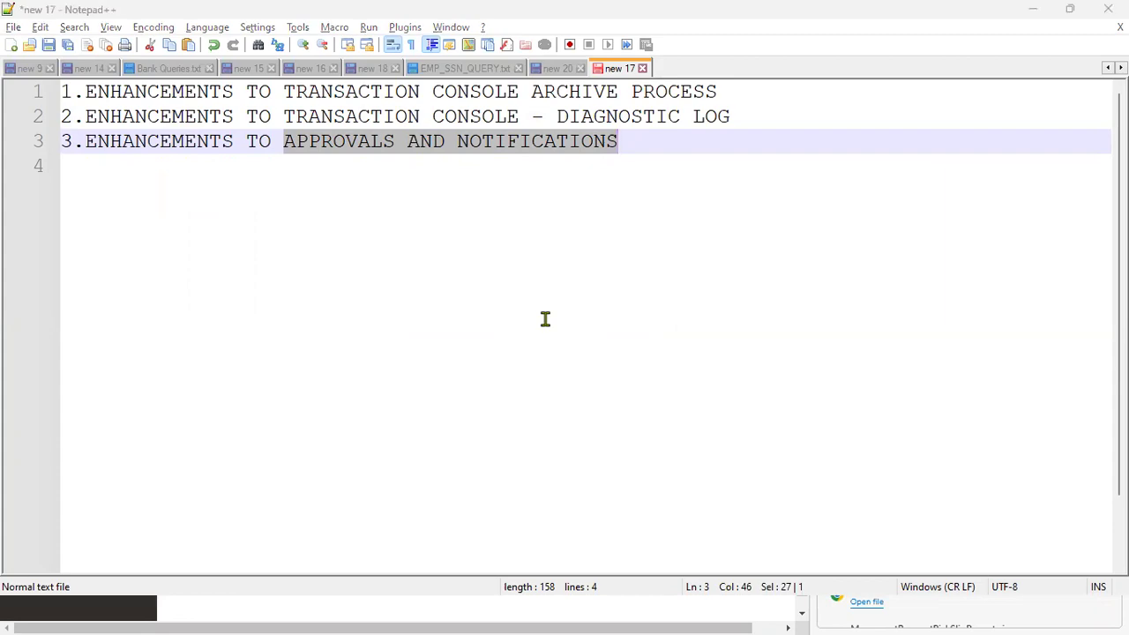
{"action": "key", "text": "alt+Tab"}
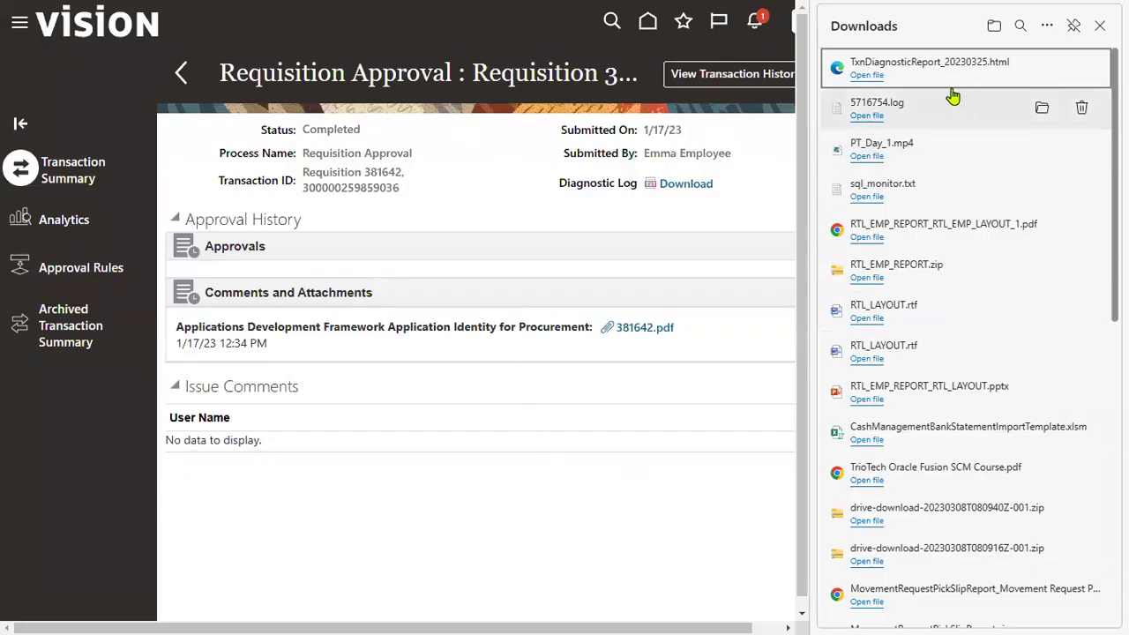
Open the downloaded TxnDiagnosticReport_20230325.html and highlight the rule name ProgressUSBURequnder1K in the rule configuration details.
{"action": "left_click", "coordinate": [870, 75]}
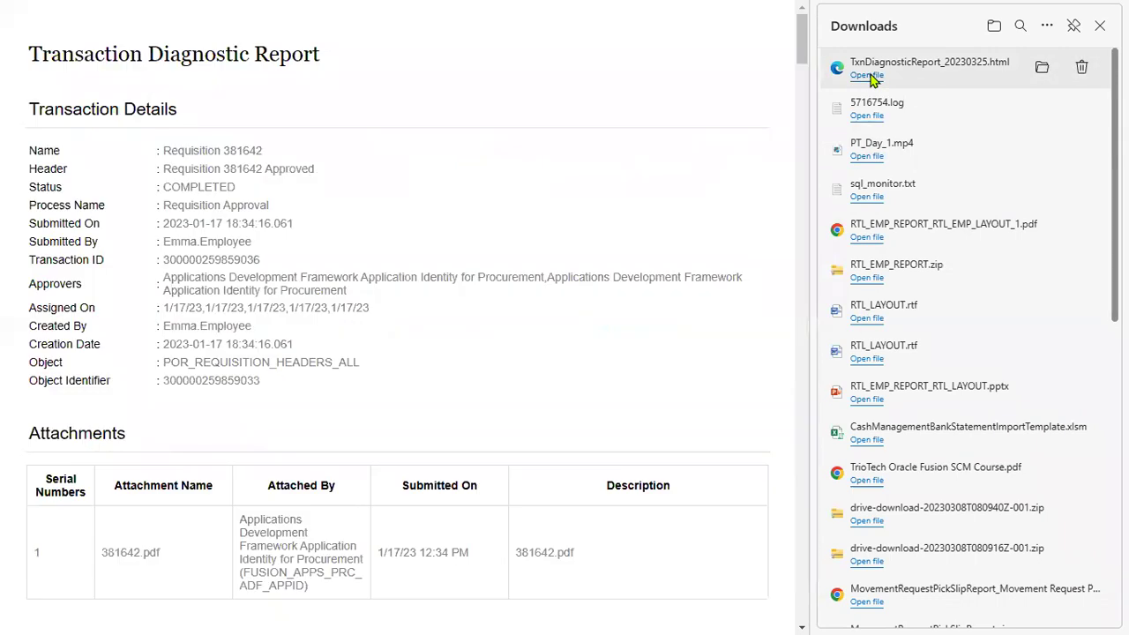
{"action": "scroll", "coordinate": [220, 251], "scroll_direction": "down", "scroll_amount": 2}
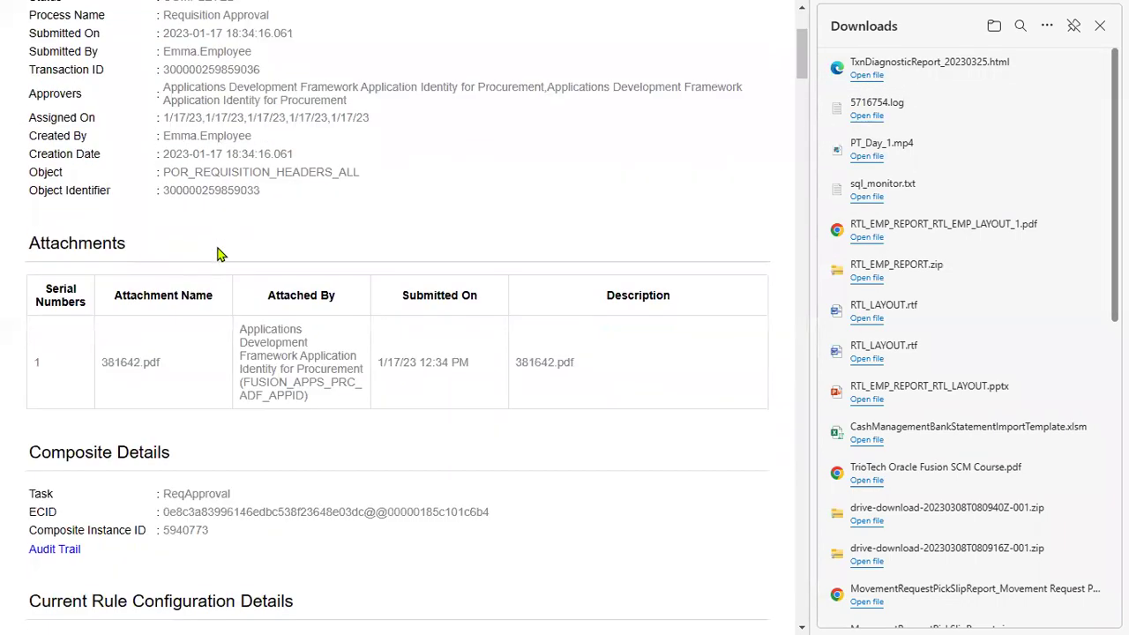
{"action": "scroll", "coordinate": [222, 407], "scroll_direction": "down", "scroll_amount": 4}
{"action": "scroll", "coordinate": [220, 403], "scroll_direction": "down", "scroll_amount": 5}
{"action": "scroll", "coordinate": [220, 410], "scroll_direction": "down", "scroll_amount": 4}
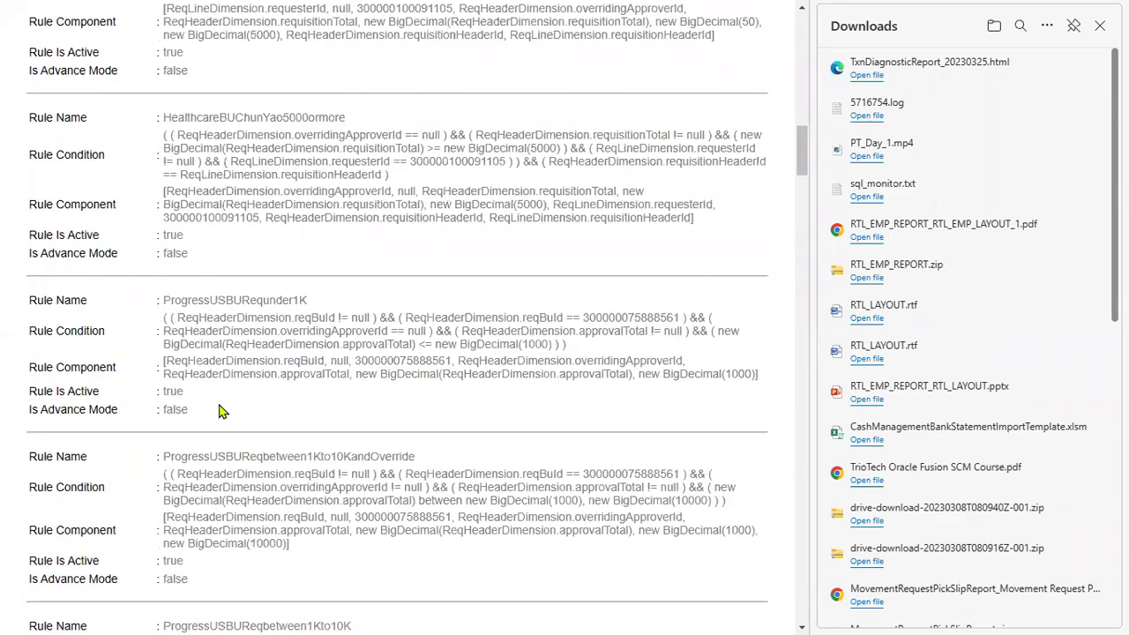
{"action": "left_click_drag", "start_coordinate": [164, 300], "coordinate": [349, 311]}
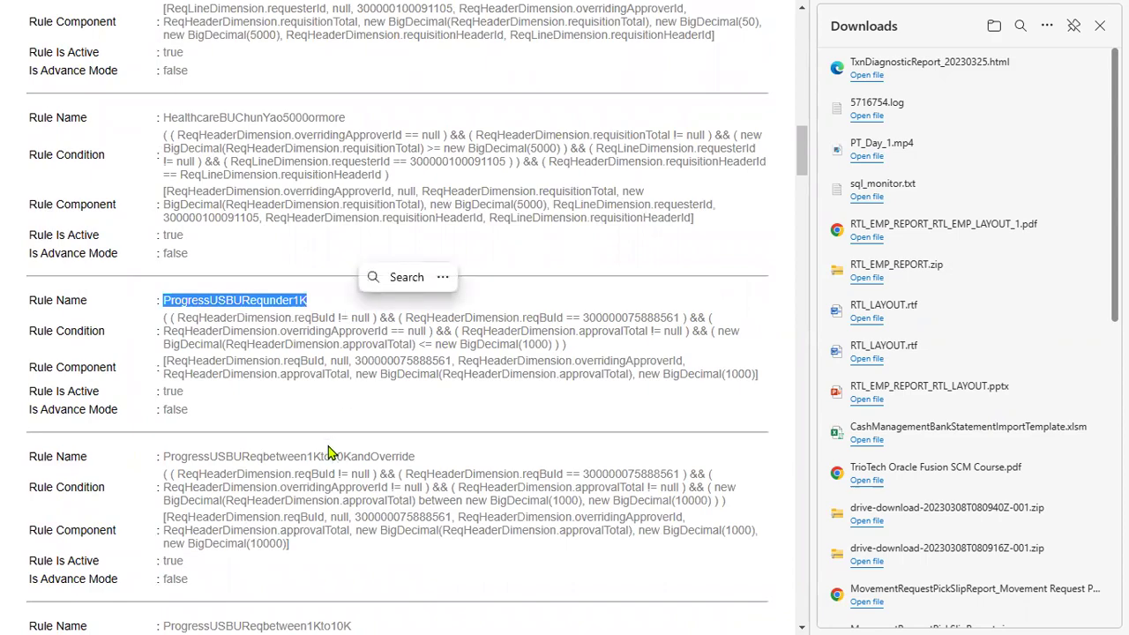
Examine the remaining rule conditions and rule sets in the diagnostic report through HeaderHierarchy2Rules, closing the Downloads list along the way.
{"action": "scroll", "coordinate": [328, 452], "scroll_direction": "down", "scroll_amount": 15}
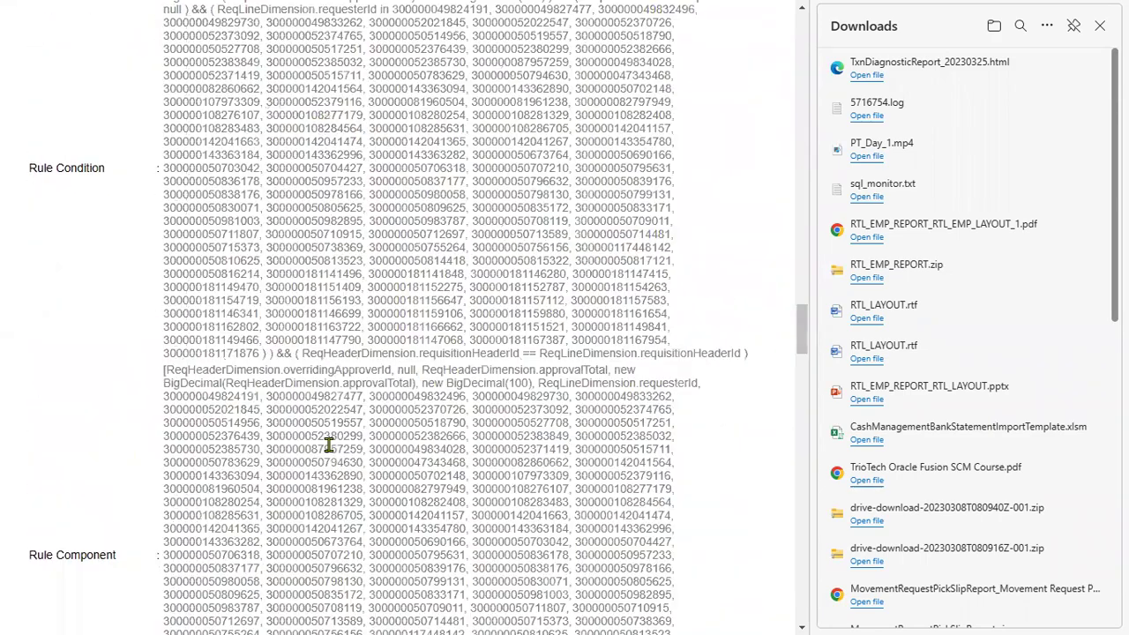
{"action": "scroll", "coordinate": [328, 446], "scroll_direction": "down", "scroll_amount": 10}
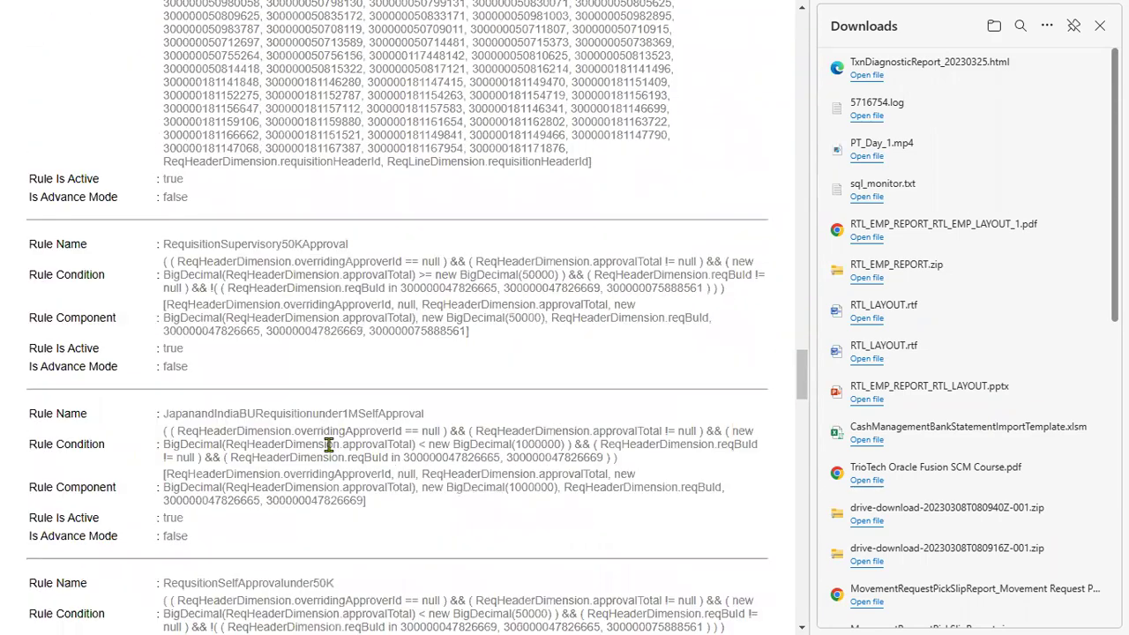
{"action": "scroll", "coordinate": [328, 445], "scroll_direction": "down", "scroll_amount": 10}
{"action": "scroll", "coordinate": [328, 445], "scroll_direction": "down", "scroll_amount": 12}
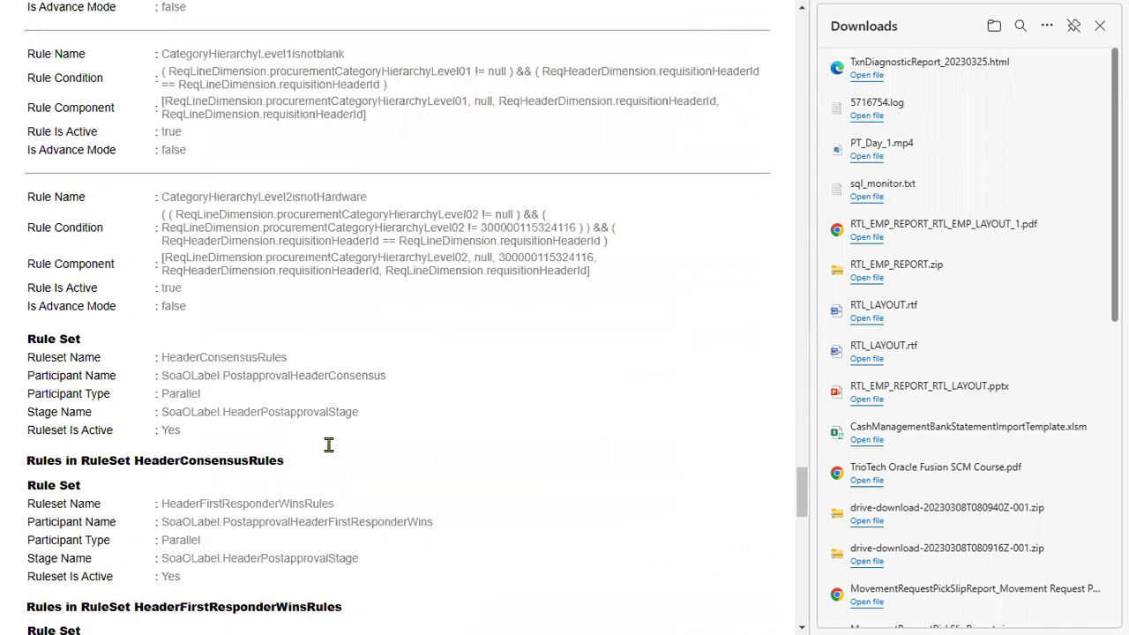
{"action": "left_click", "coordinate": [1100, 26]}
{"action": "mouse_move", "coordinate": [951, 5]}
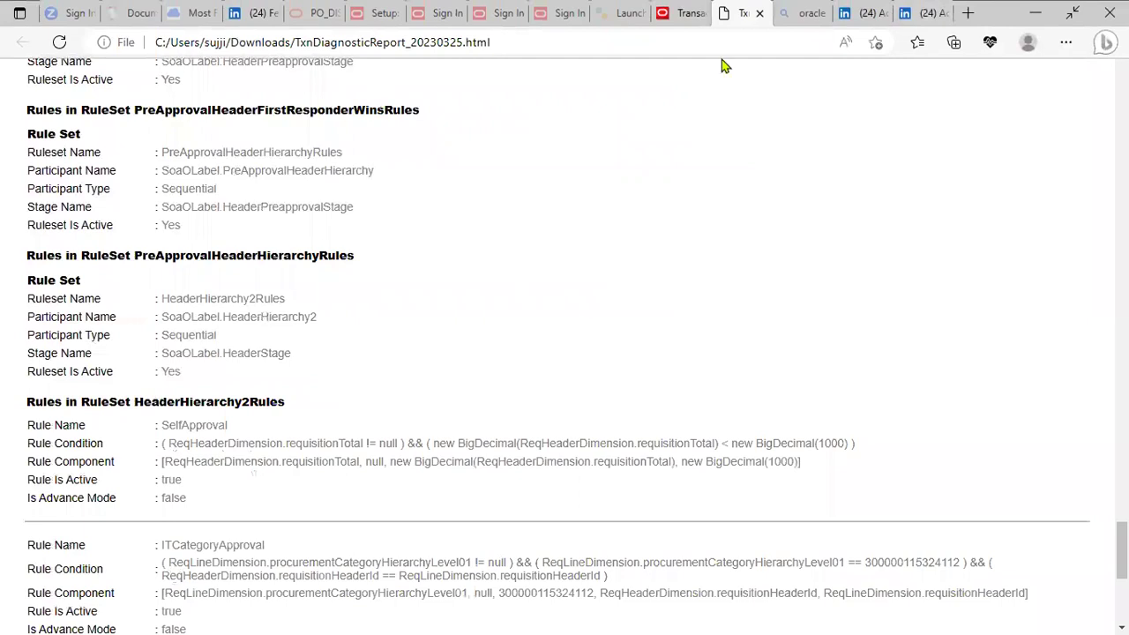
{"action": "scroll", "coordinate": [227, 391], "scroll_direction": "down", "scroll_amount": 4}
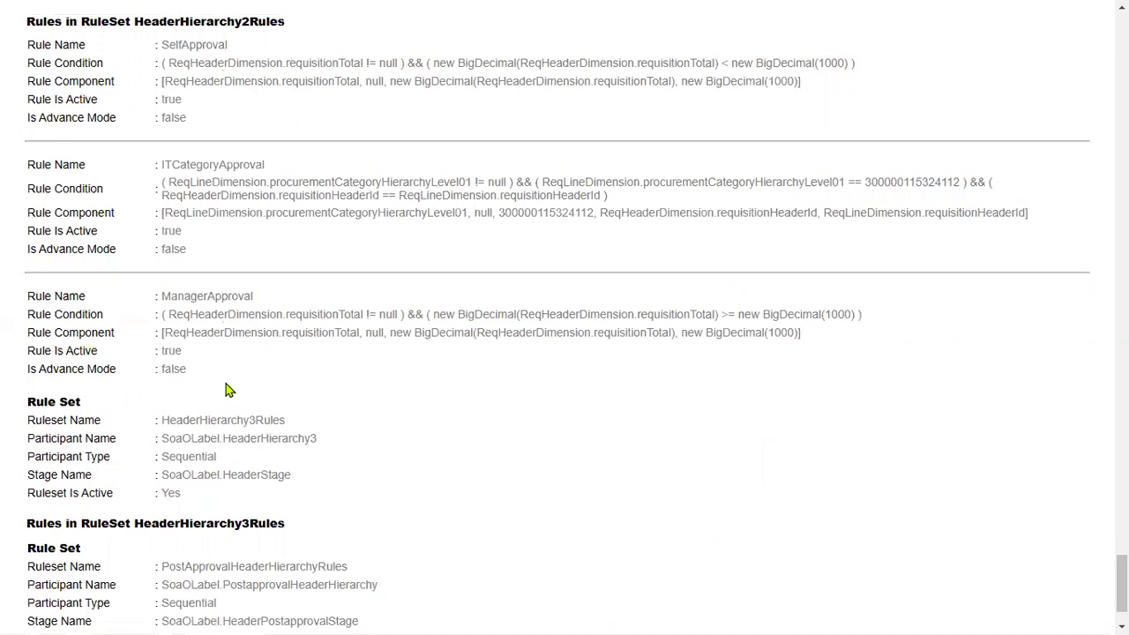
{"action": "mouse_move", "coordinate": [763, 15]}
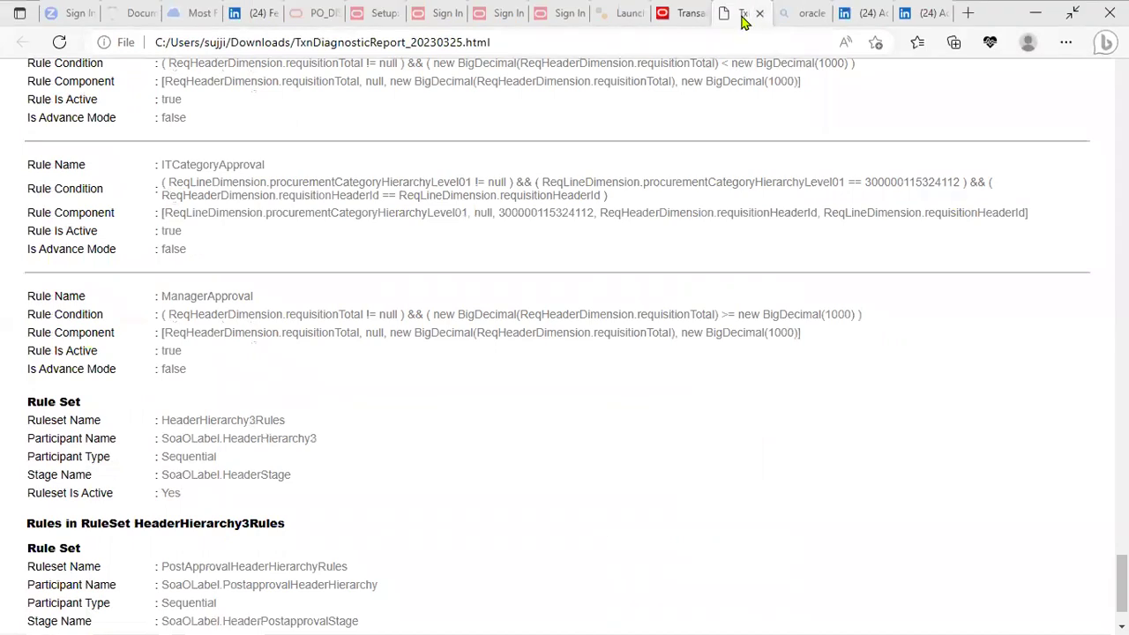
Return to the Transaction Manager list, view the actions available for the topmost completed purchase order, and deselect it.
{"action": "left_click", "coordinate": [684, 14]}
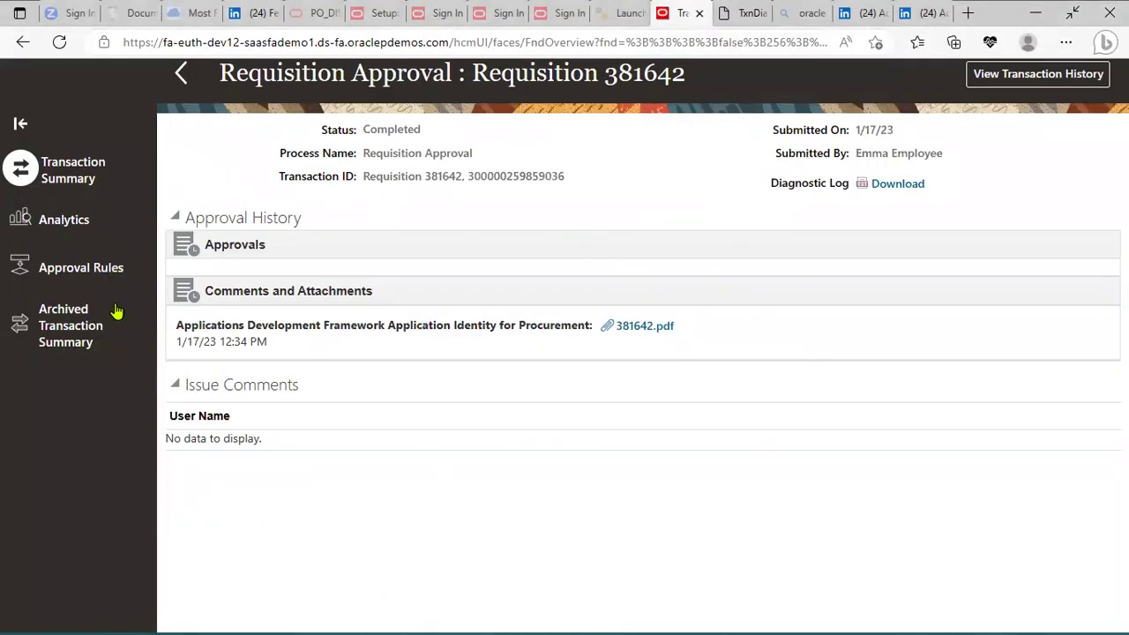
{"action": "left_click", "coordinate": [181, 73]}
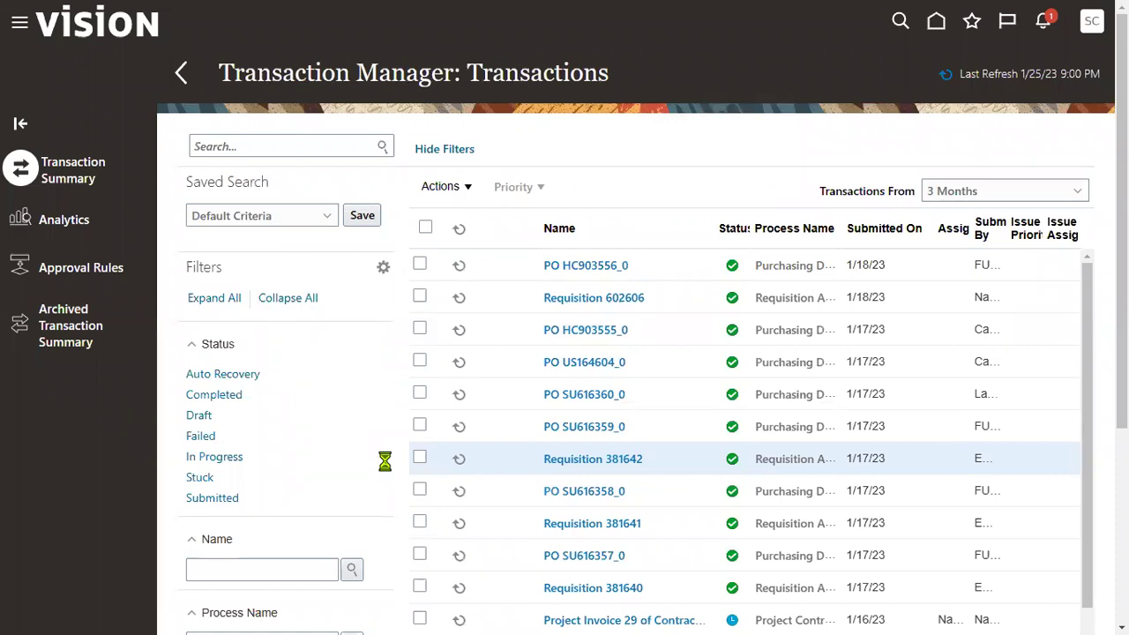
{"action": "left_click", "coordinate": [420, 272]}
{"action": "left_click", "coordinate": [420, 266]}
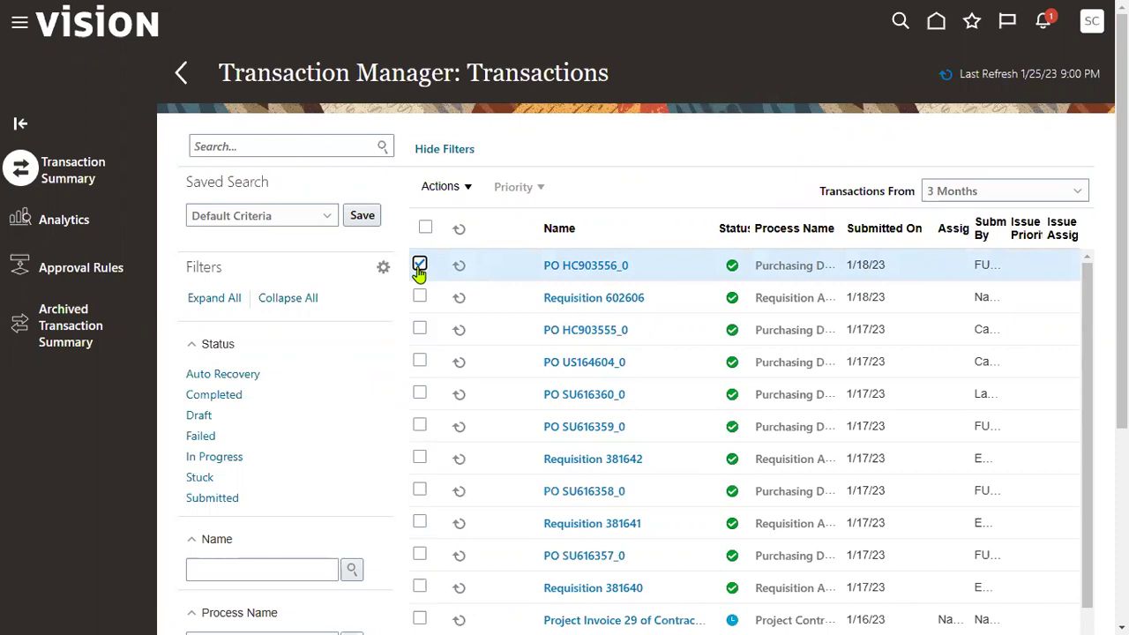
{"action": "left_click", "coordinate": [466, 186]}
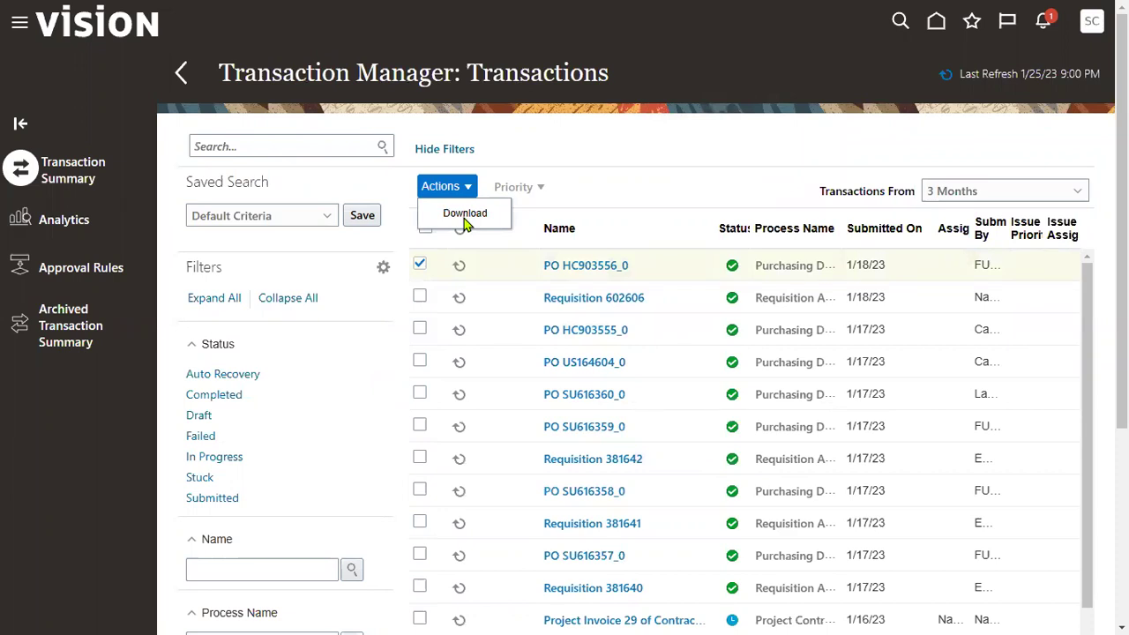
{"action": "left_click", "coordinate": [420, 265]}
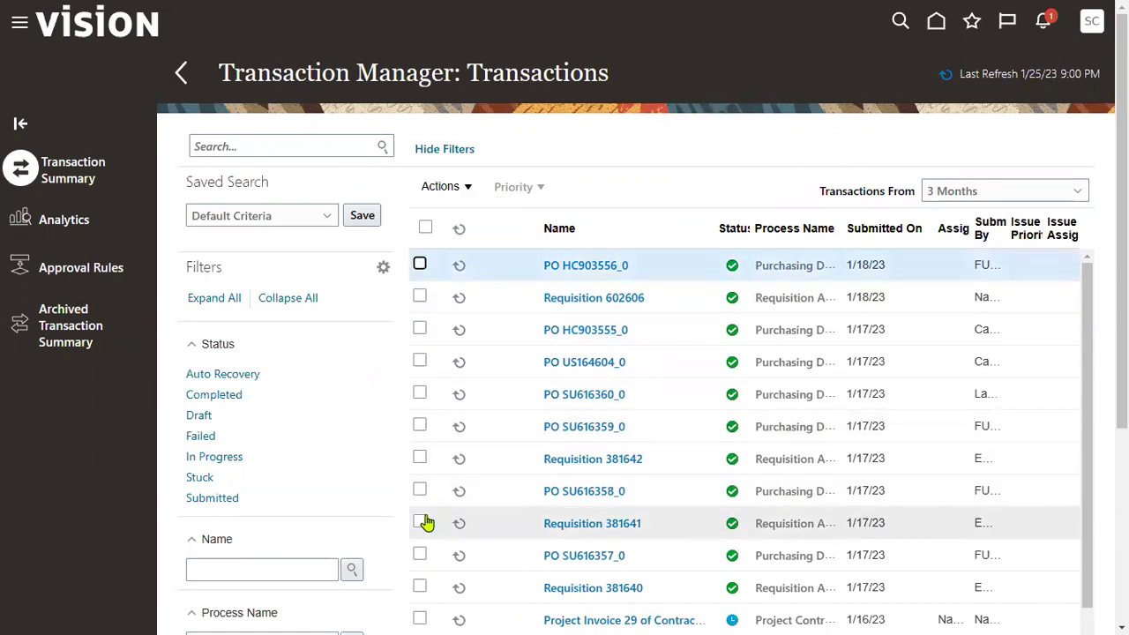
Select the Project Invoice 4 transaction submitted on 1/13/23 and check its available actions.
{"action": "scroll", "coordinate": [433, 516], "scroll_direction": "down", "scroll_amount": 4}
{"action": "scroll", "coordinate": [448, 499], "scroll_direction": "down", "scroll_amount": 3}
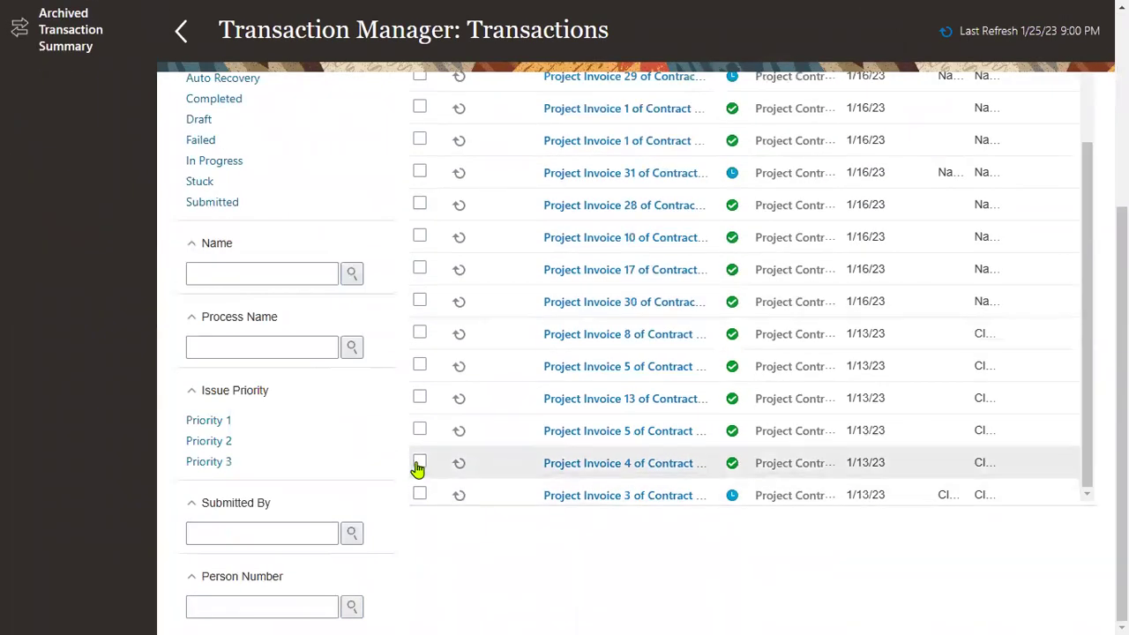
{"action": "left_click", "coordinate": [419, 463]}
{"action": "left_click", "coordinate": [451, 189]}
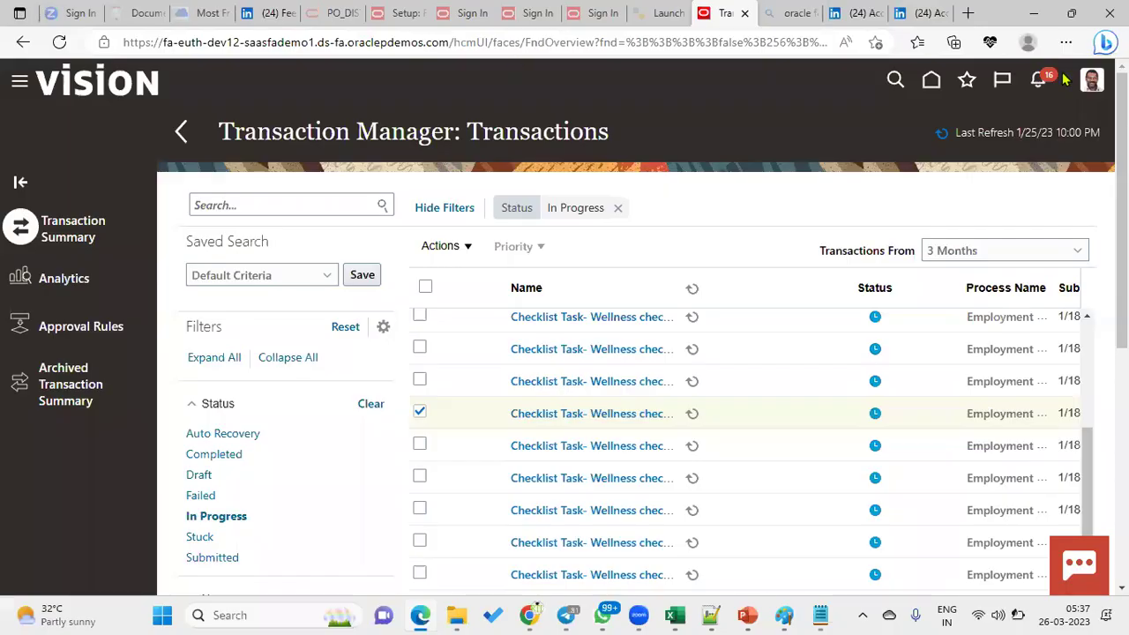
Resend the email notification for the selected in-progress wellness checklist task, confirming the resend, with the browser in full screen.
{"action": "key", "text": "F11"}
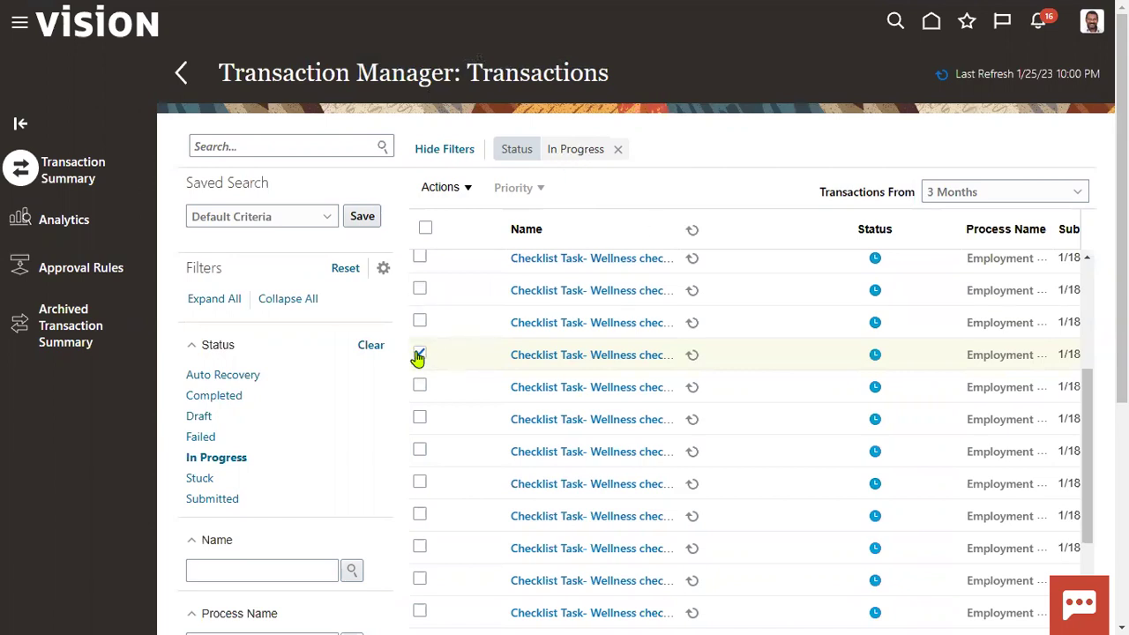
{"action": "left_click", "coordinate": [467, 189]}
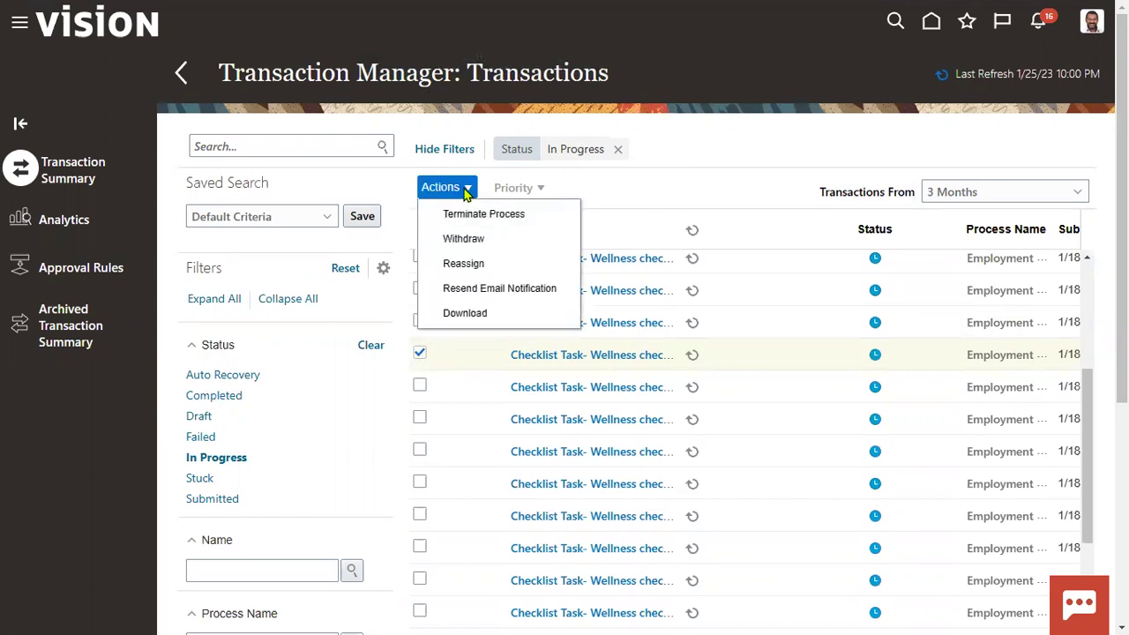
{"action": "left_click", "coordinate": [457, 294]}
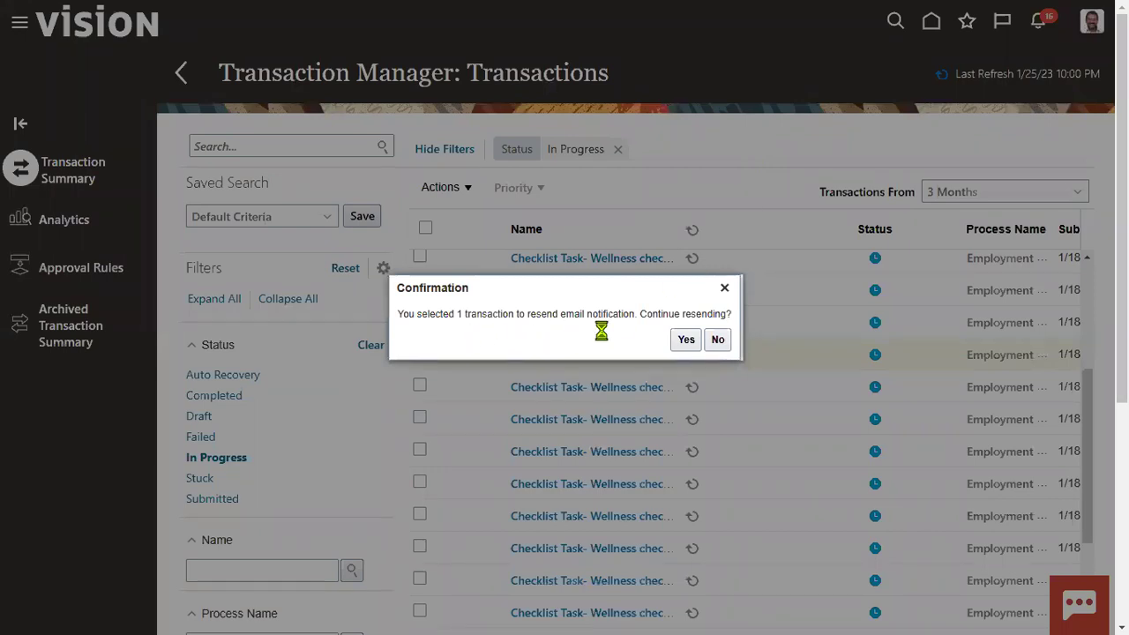
{"action": "left_click", "coordinate": [682, 340]}
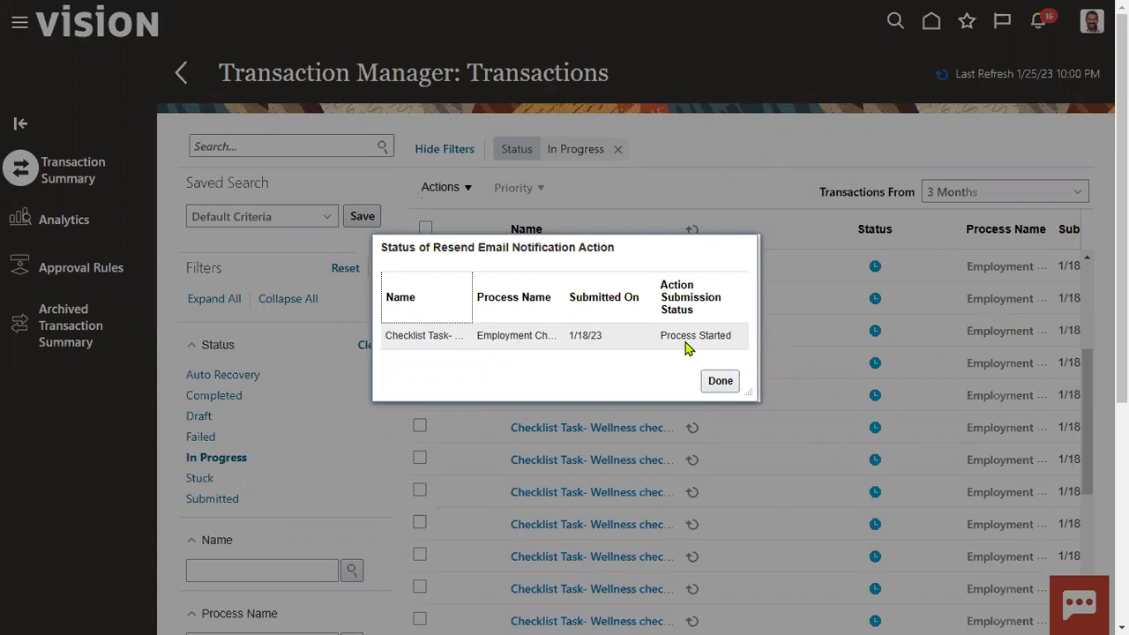
Switch to Notepad++ and highlight "ARCHIVE PROCESS", "DIAGNOSTIC LOG" and "APPROVALS AND NOTIFICATIONS" in turn in the enhancement list.
{"action": "key", "text": "alt+Tab"}
{"action": "key", "text": "alt+Tab"}
{"action": "key", "text": "alt+Tab"}
{"action": "key", "text": "alt+Tab"}
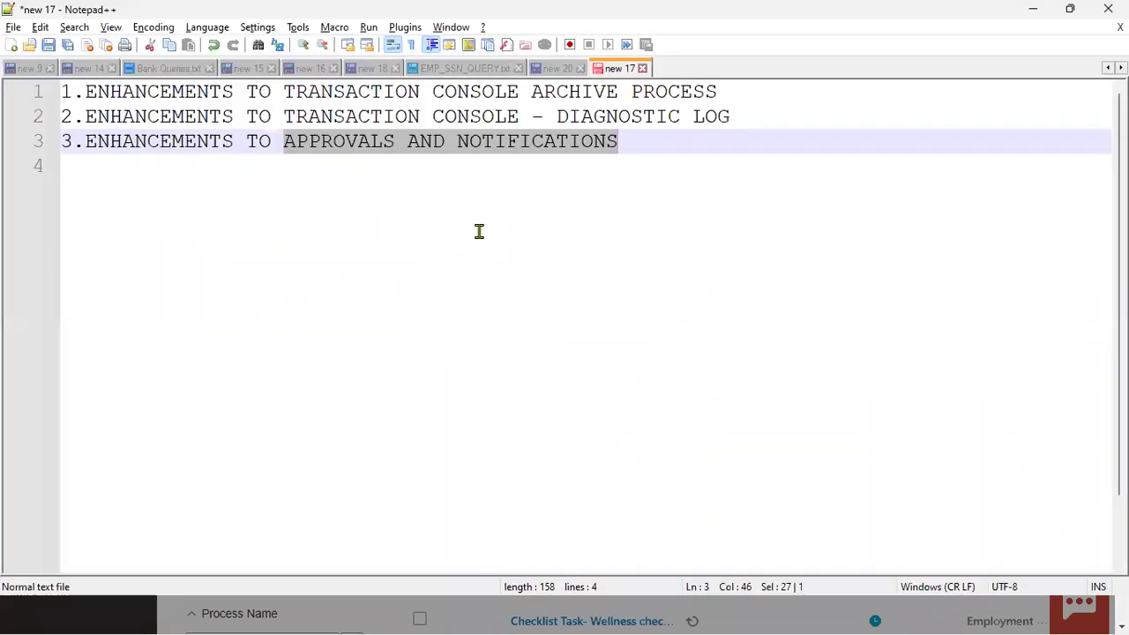
{"action": "left_click", "coordinate": [496, 213]}
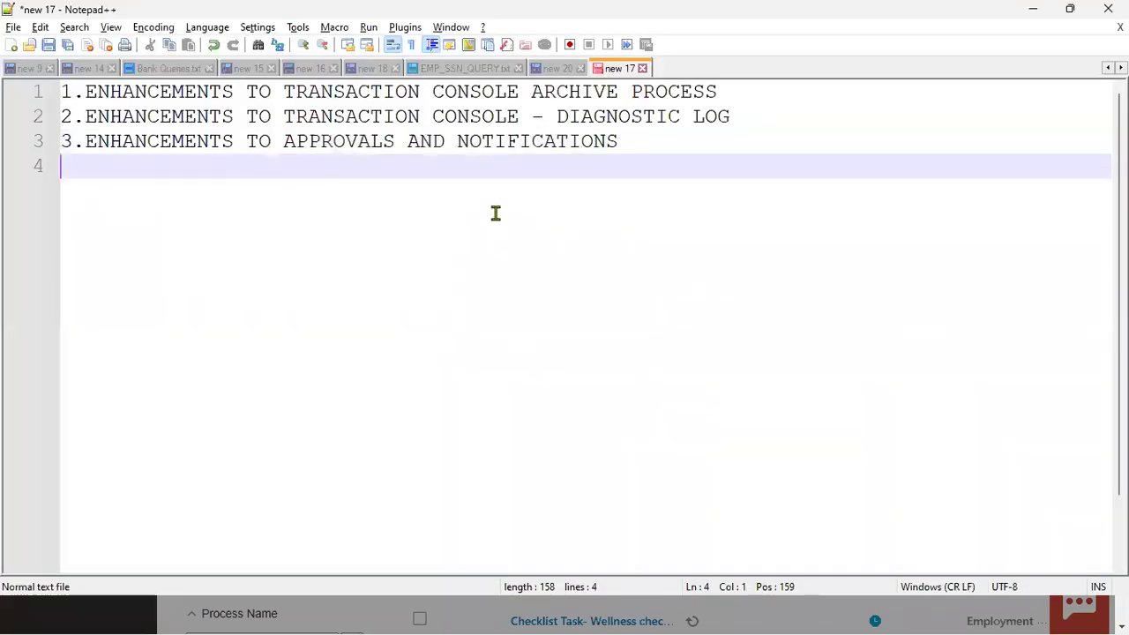
{"action": "left_click_drag", "start_coordinate": [532, 92], "coordinate": [710, 91]}
{"action": "left_click", "coordinate": [618, 117]}
{"action": "left_click_drag", "start_coordinate": [529, 92], "coordinate": [717, 93]}
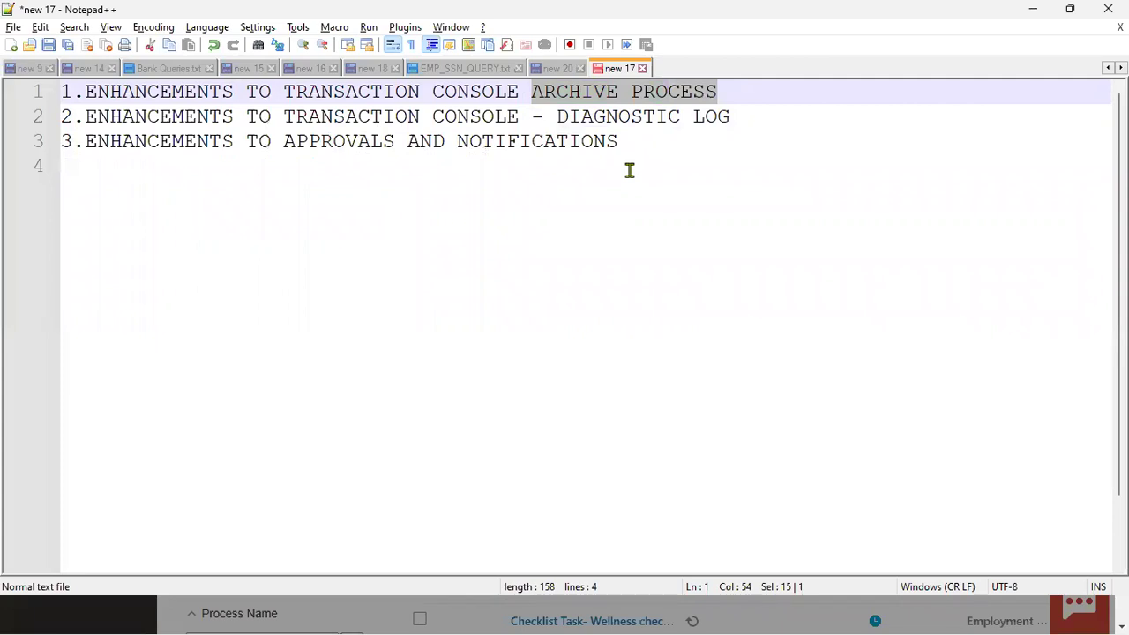
{"action": "left_click_drag", "start_coordinate": [556, 117], "coordinate": [750, 115]}
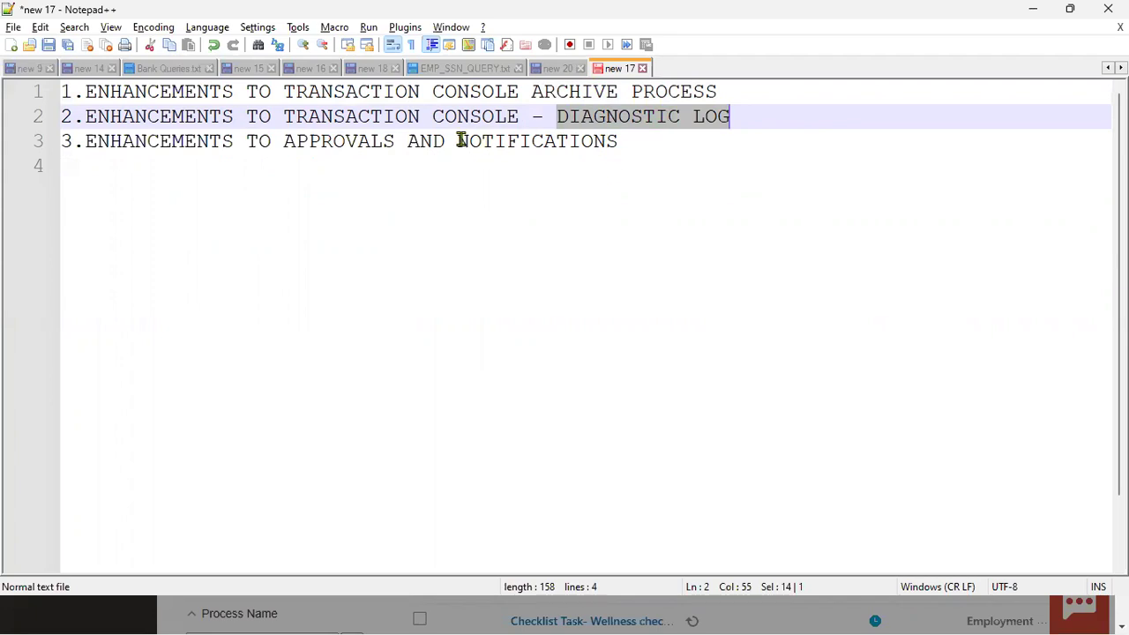
{"action": "left_click_drag", "start_coordinate": [283, 141], "coordinate": [625, 143]}
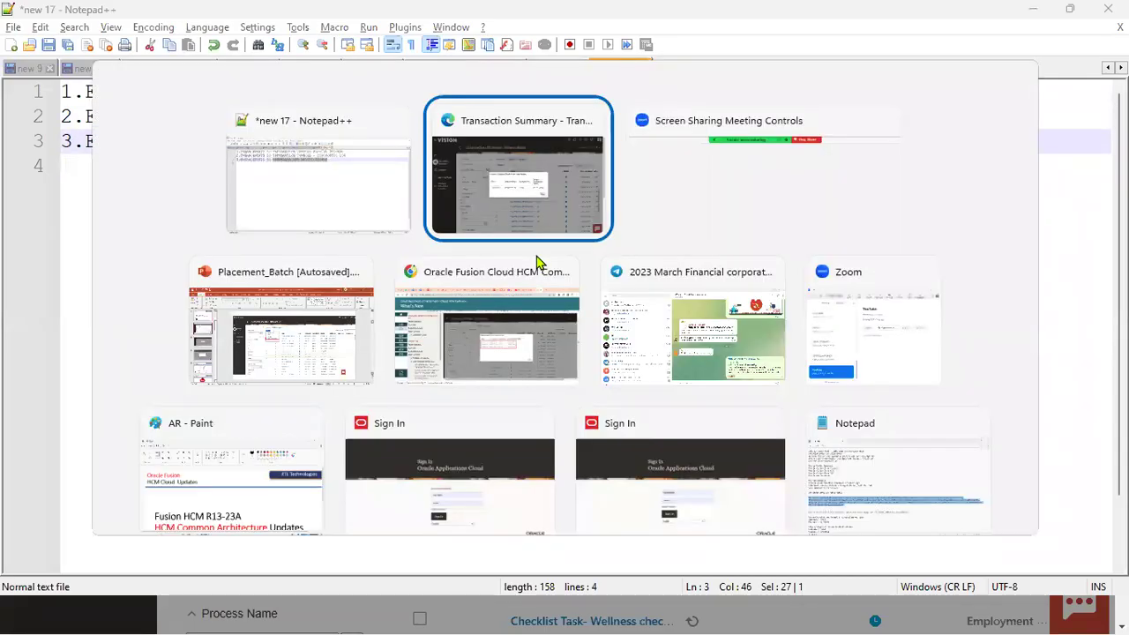
Switch to Chrome and show the videos page of the RTL Online Trainings Placements YouTube channel.
{"action": "key", "text": "alt+Tab"}
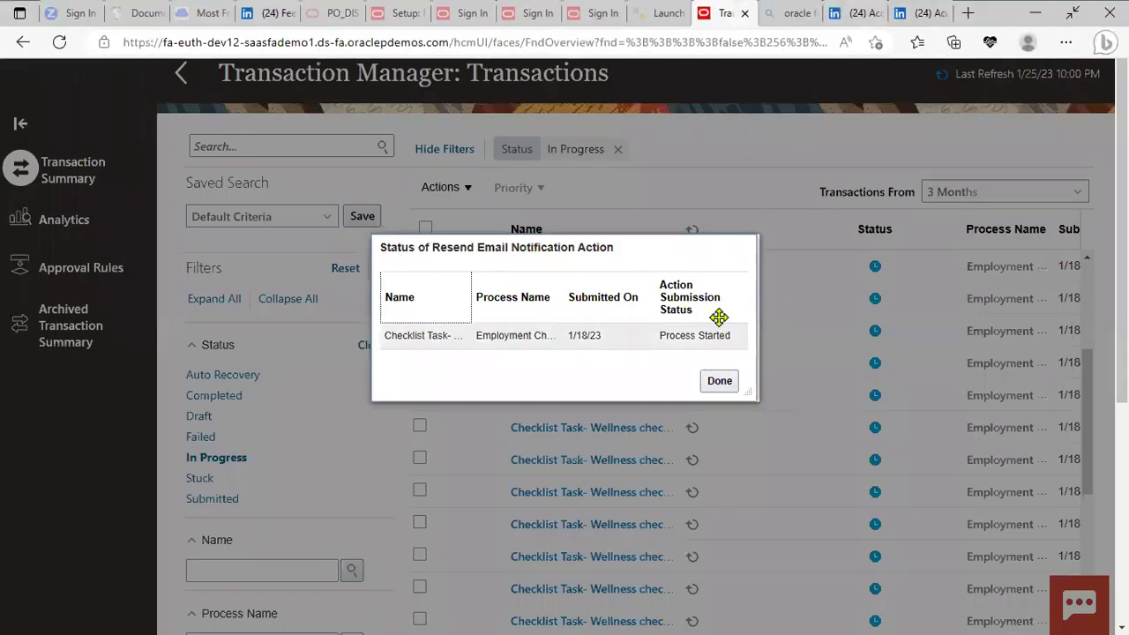
{"action": "key", "text": "super"}
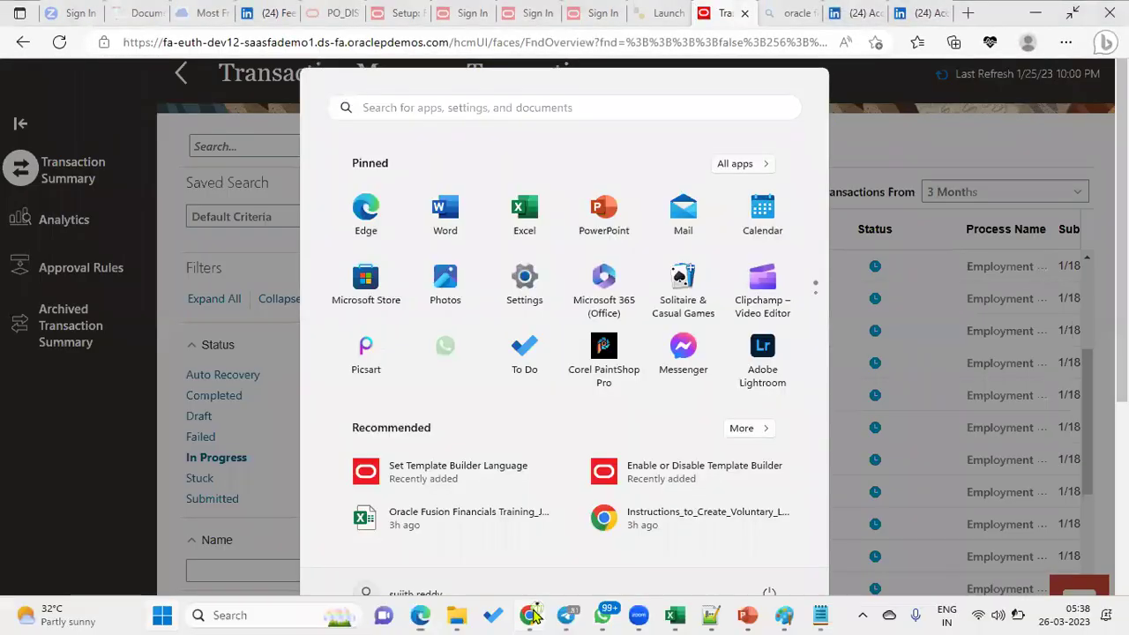
{"action": "left_click", "coordinate": [530, 614]}
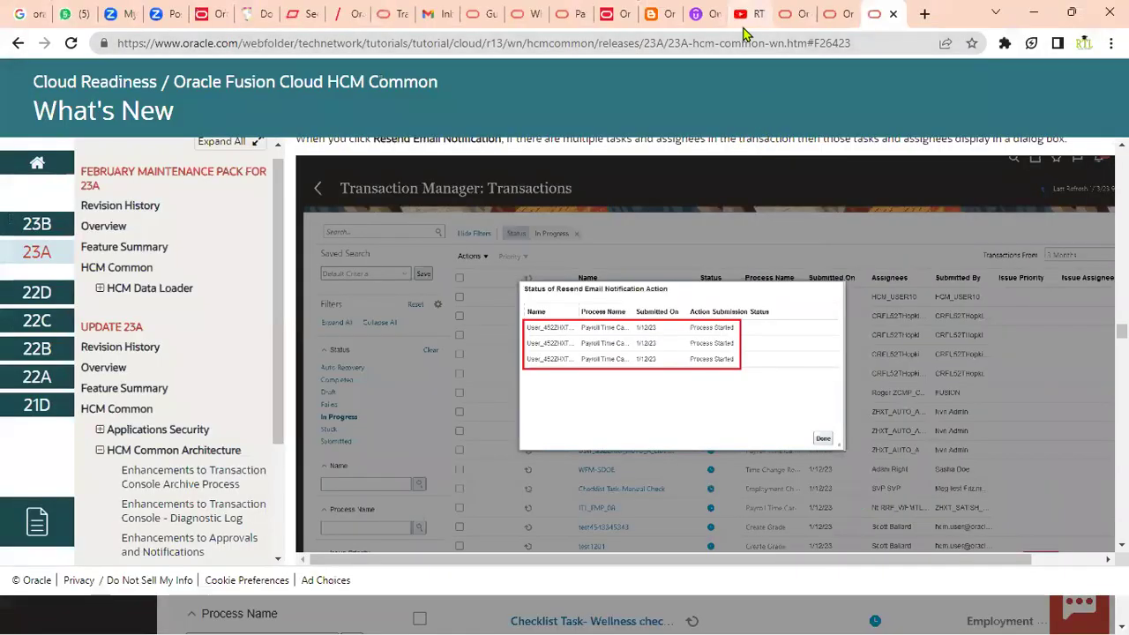
{"action": "left_click", "coordinate": [747, 15]}
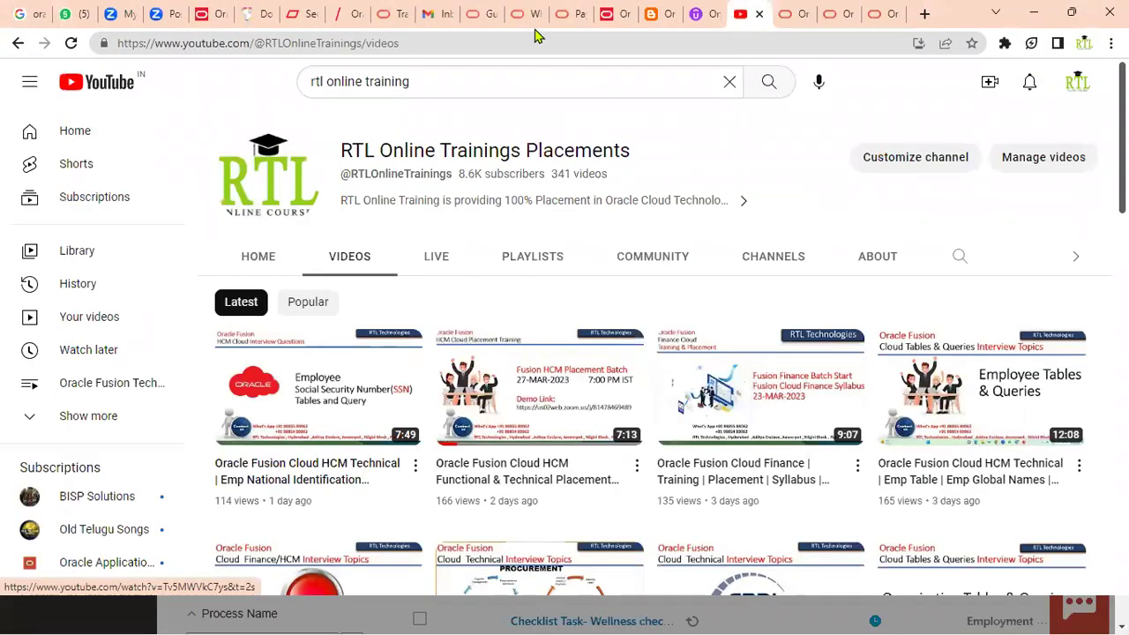